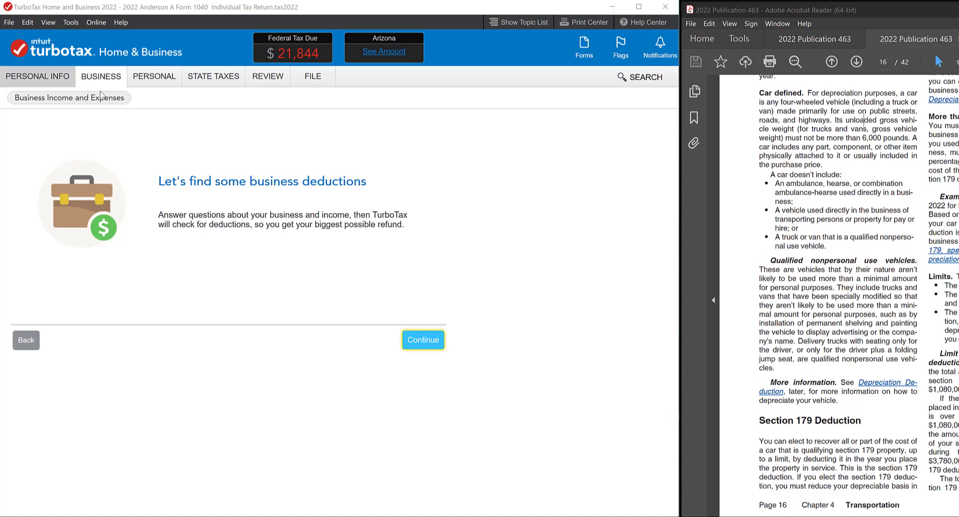
# Open the Online Sales Business for editing from the business income and expenses section, choosing to work on topics individually
pyautogui.click(72, 97)
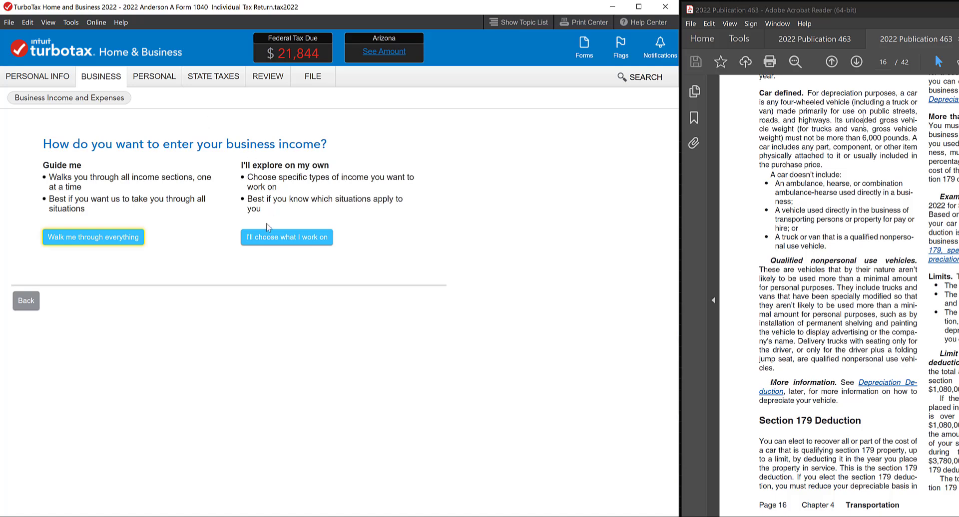
pyautogui.click(268, 238)
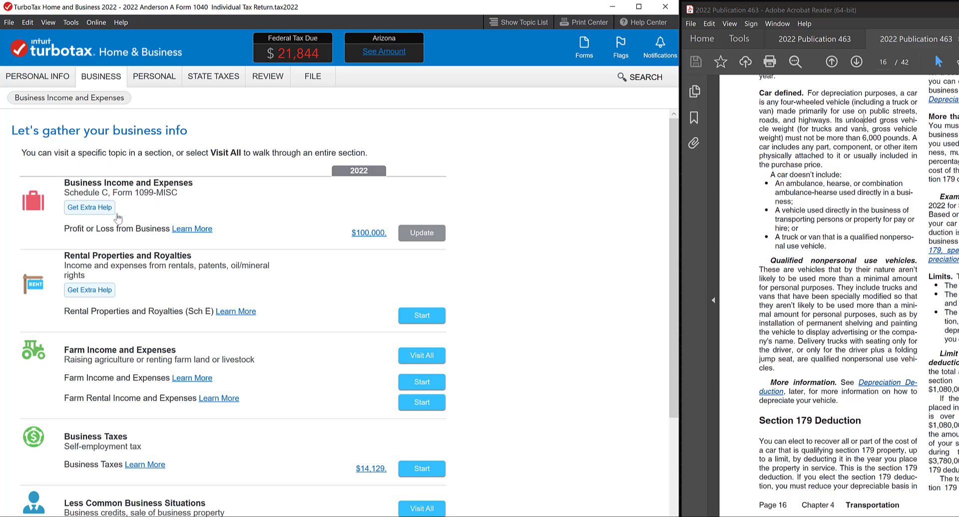
pyautogui.click(423, 239)
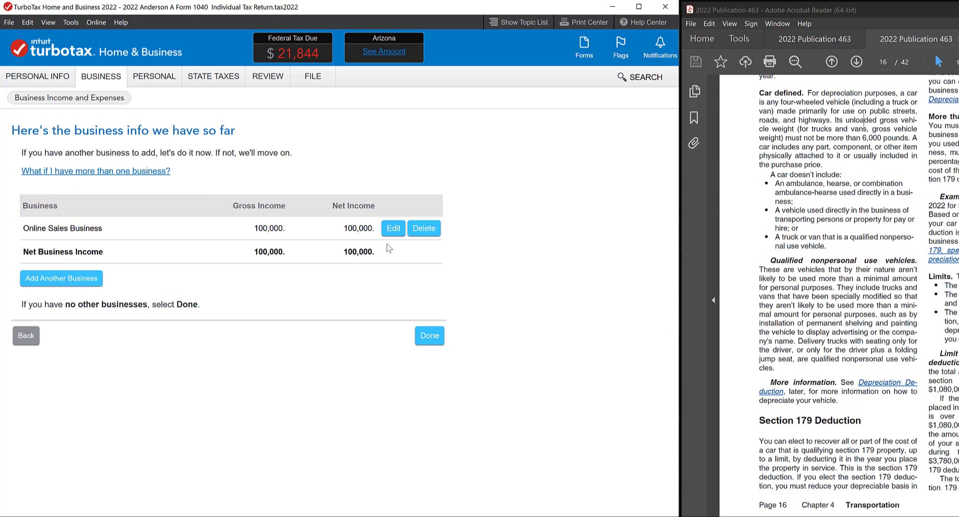
pyautogui.click(393, 229)
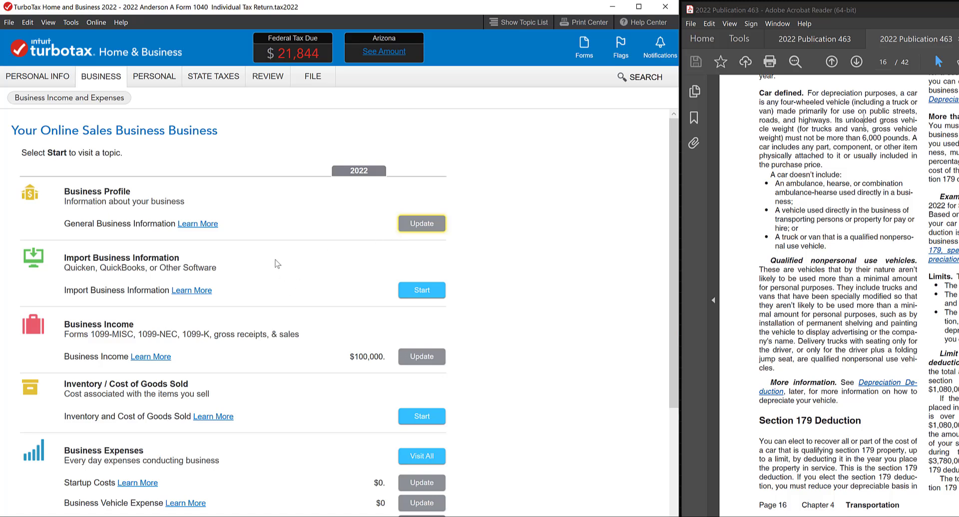
# Update the business's Assets Being Depreciated topic and go directly to the asset summary
pyautogui.scroll(-2, 276, 262)
pyautogui.scroll(-3, 264, 254)
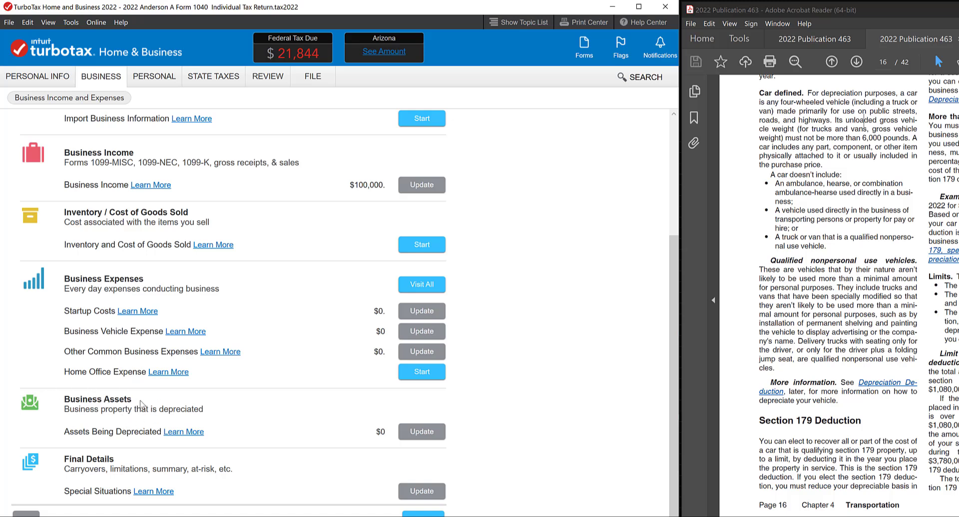
pyautogui.click(428, 438)
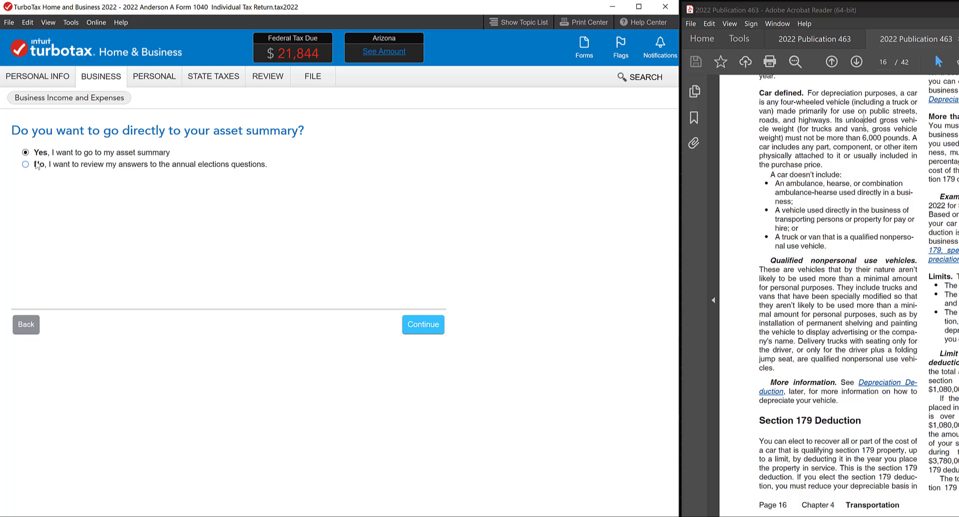
pyautogui.click(433, 329)
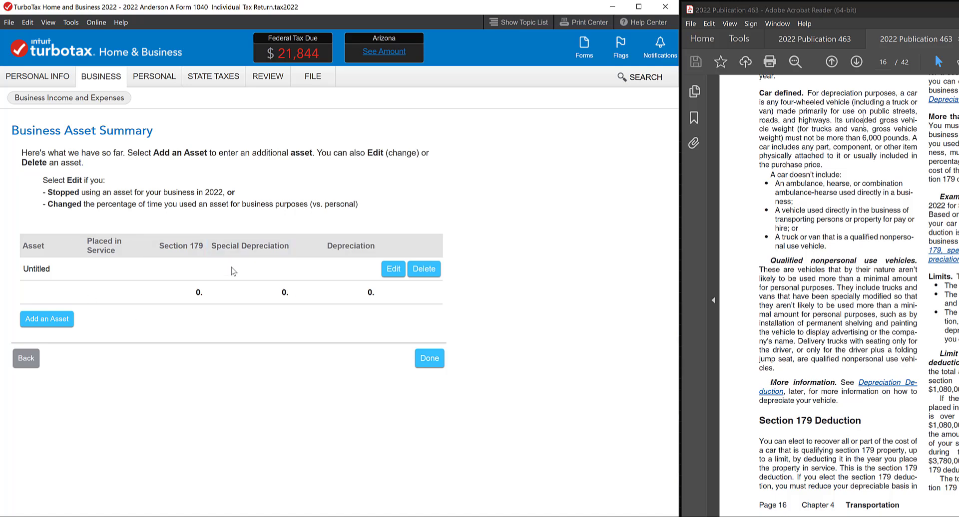
# Add a business asset described as Intangibles, Other property and categorize it as Other asset type
pyautogui.click(45, 320)
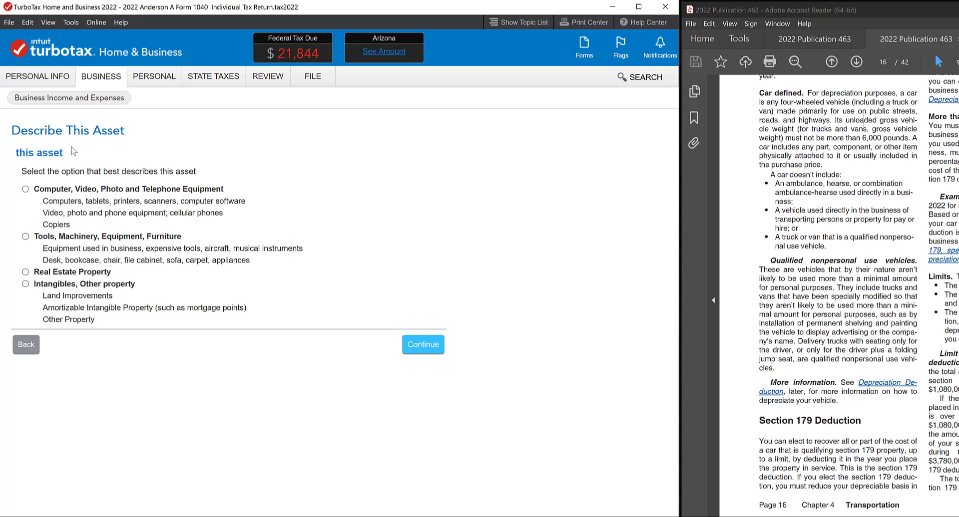
pyautogui.click(25, 285)
pyautogui.click(423, 345)
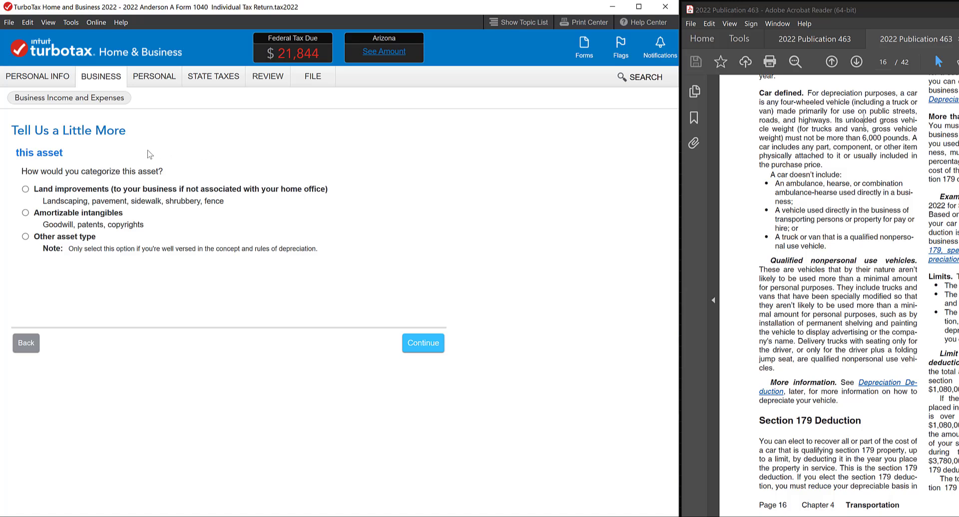
pyautogui.click(25, 238)
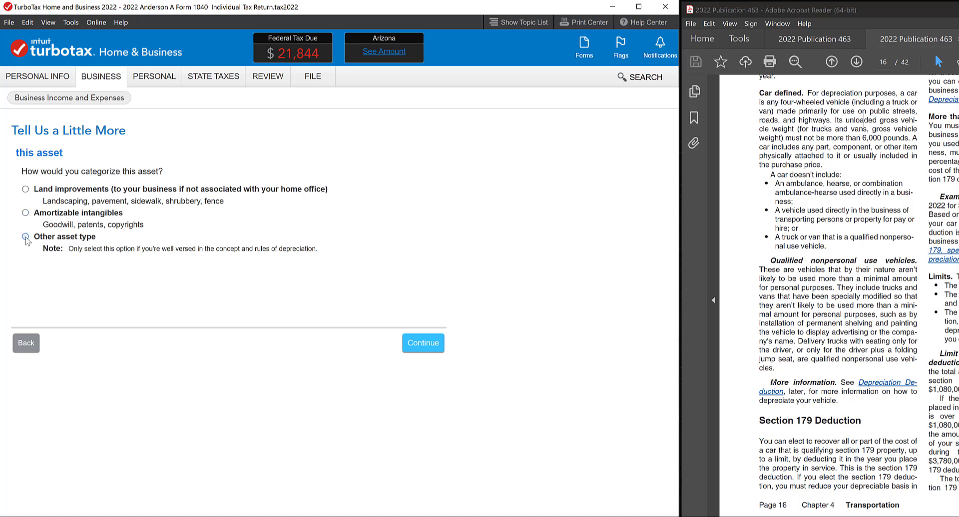
pyautogui.click(423, 344)
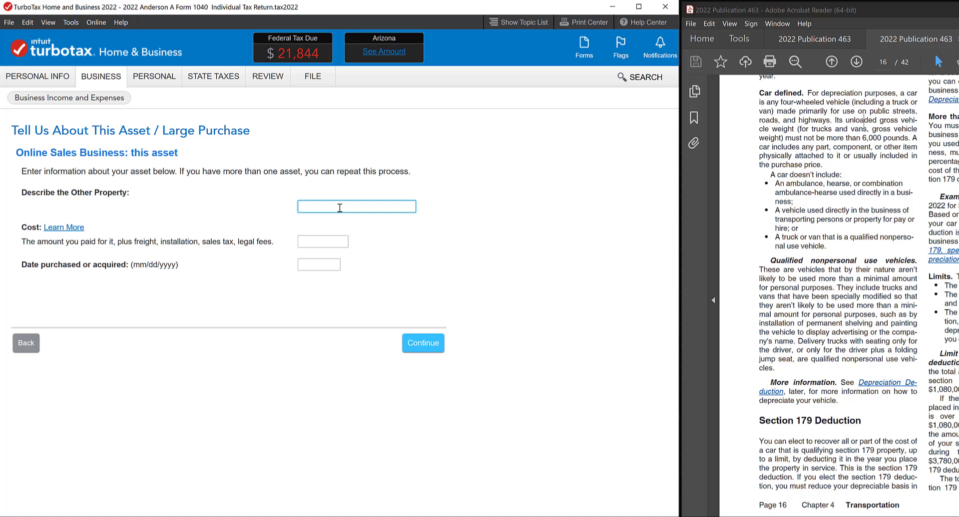
# Describe the asset as Vehicle 1 with a cost of 60000 and a purchase date of 01/01/2022, and submit the details
pyautogui.write('Vehicle 1')
pyautogui.click(322, 242)
pyautogui.write('60000')
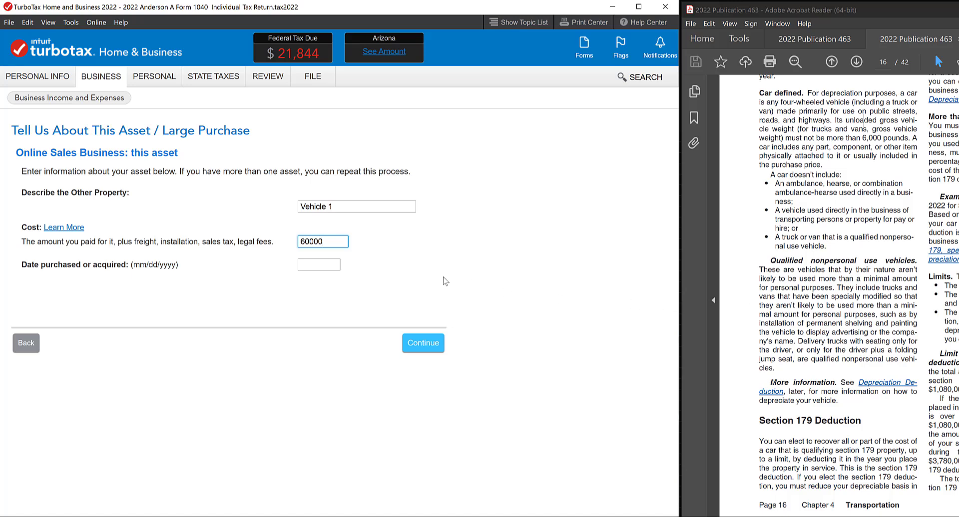
pyautogui.click(320, 265)
pyautogui.write('01/01')
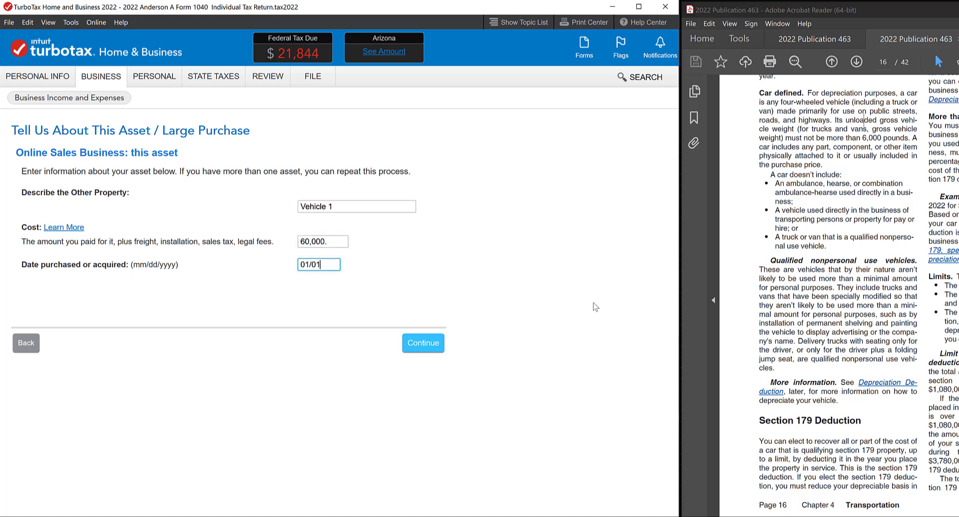
pyautogui.write('/2022')
pyautogui.click(432, 350)
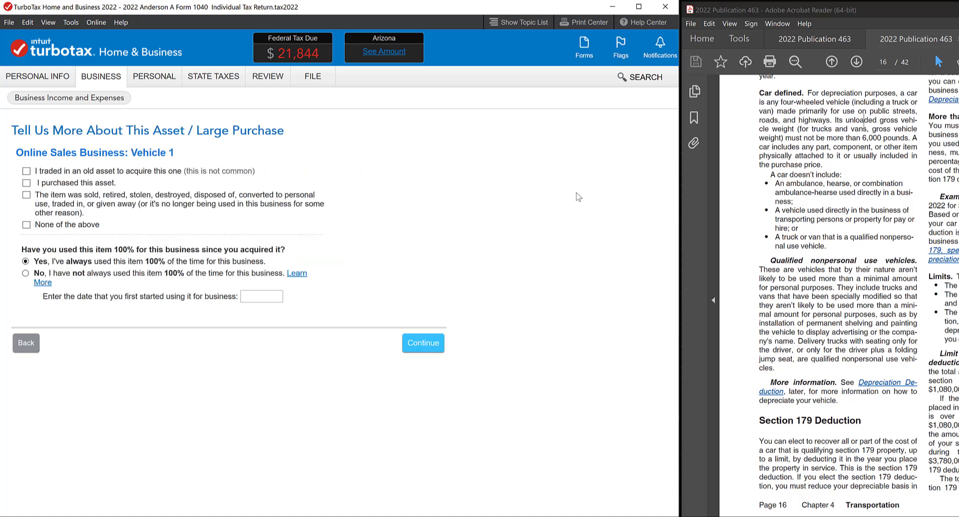
# Mark Vehicle 1 as purchased and first used partly for business, with 80% business use in 2022 starting 01/01/2022
pyautogui.click(27, 184)
pyautogui.click(25, 274)
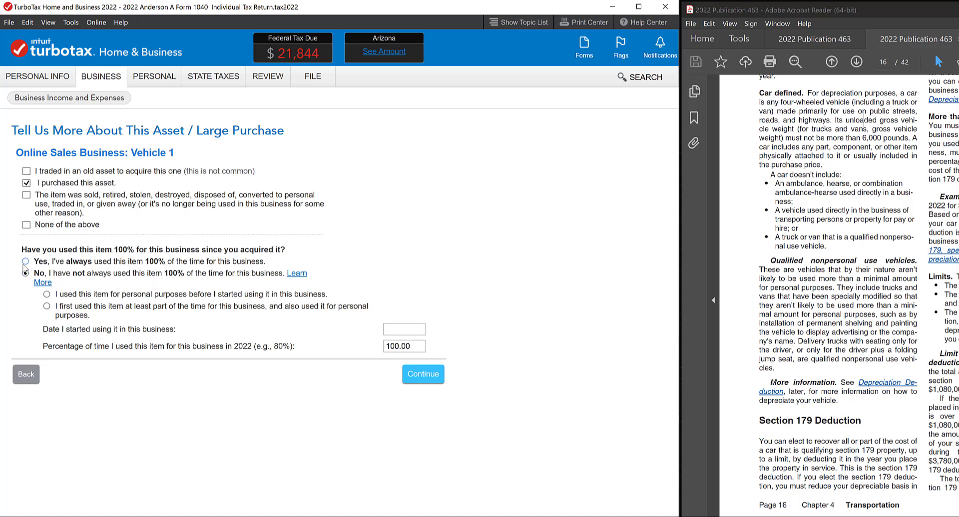
pyautogui.click(46, 307)
pyautogui.click(407, 346)
pyautogui.write('8')
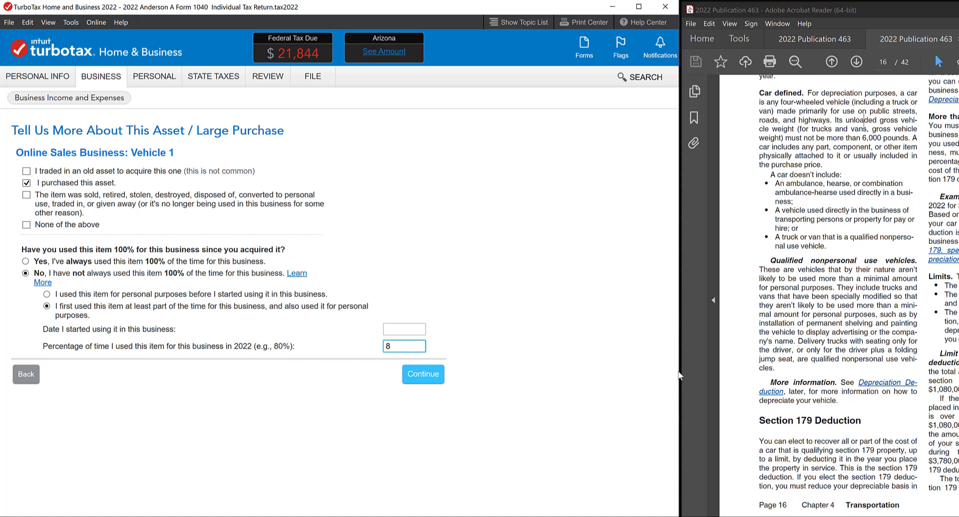
pyautogui.write('0')
pyautogui.click(390, 329)
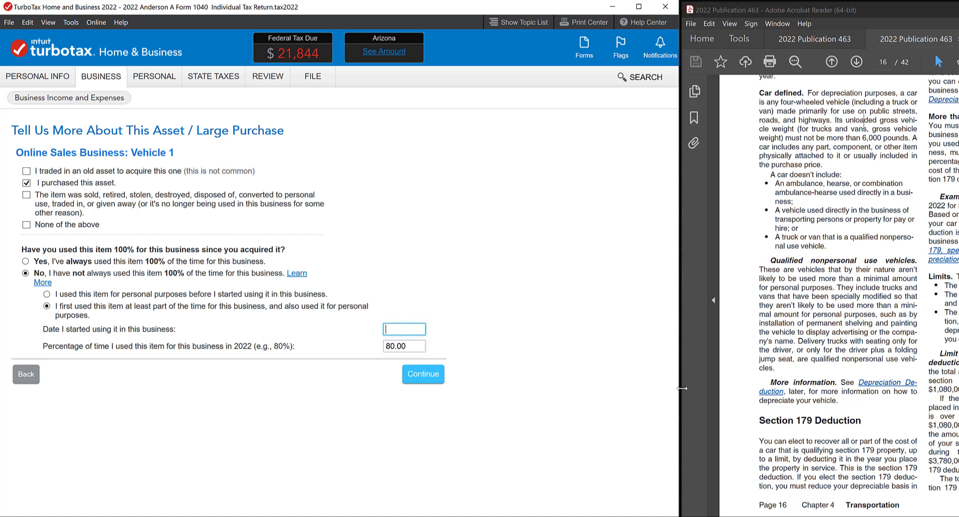
pyautogui.write('01/01/2022')
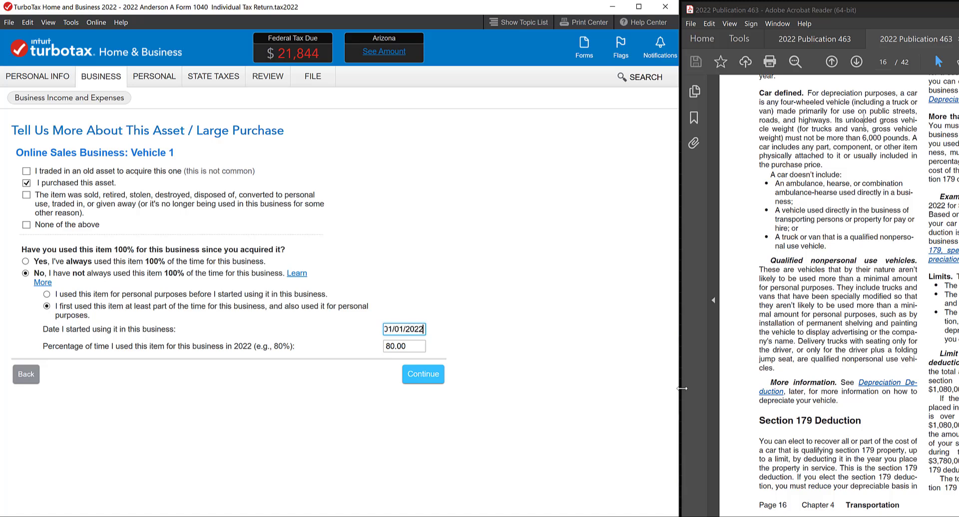
pyautogui.click(438, 379)
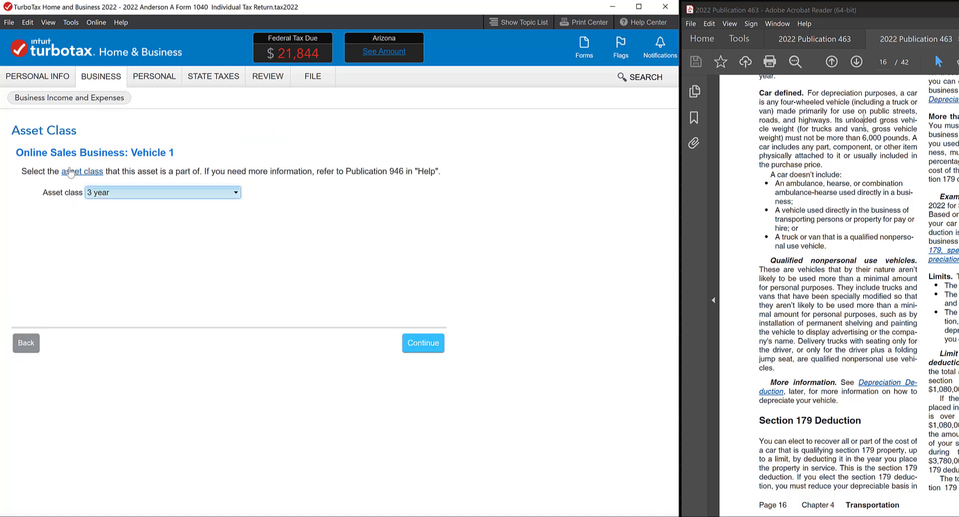
# Set Vehicle 1's asset class to 5 year and accept the 200% Declining Balance method and the recovery period
pyautogui.click(149, 193)
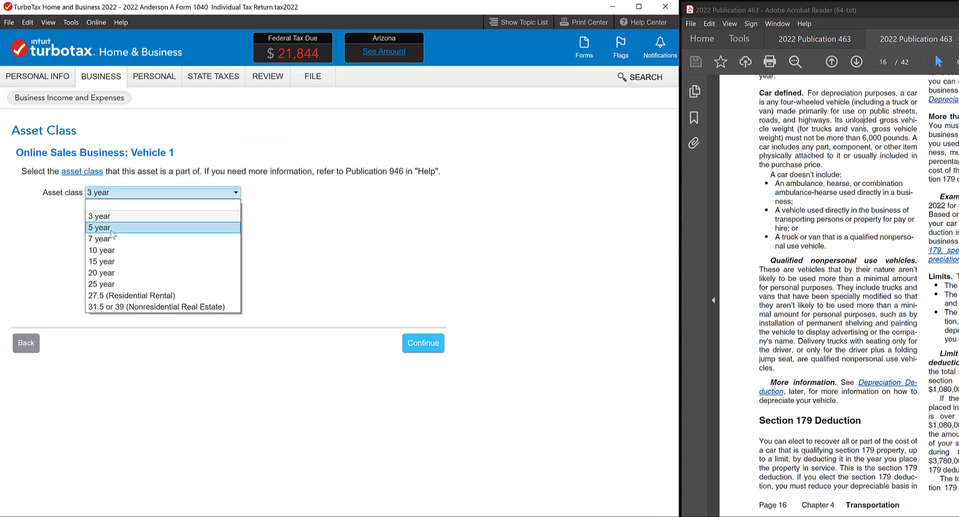
pyautogui.click(145, 214)
pyautogui.click(424, 349)
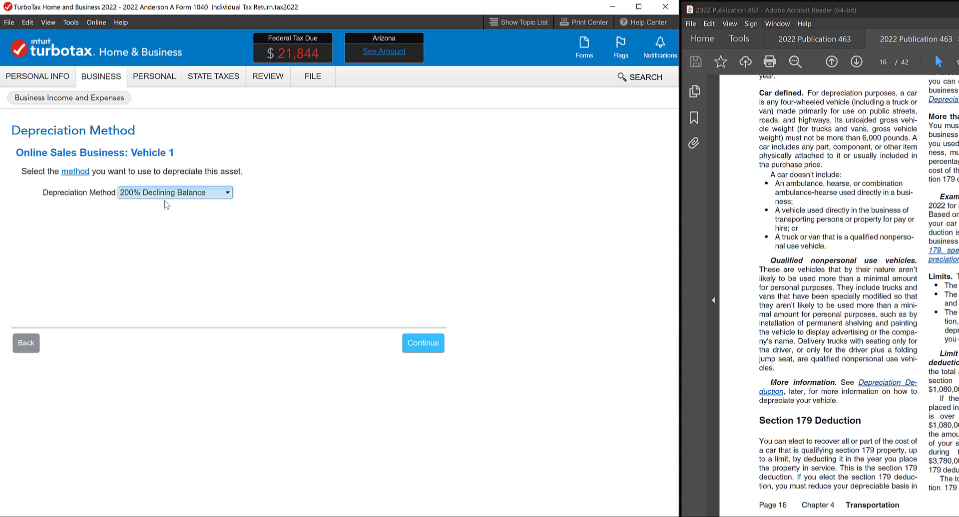
pyautogui.click(427, 349)
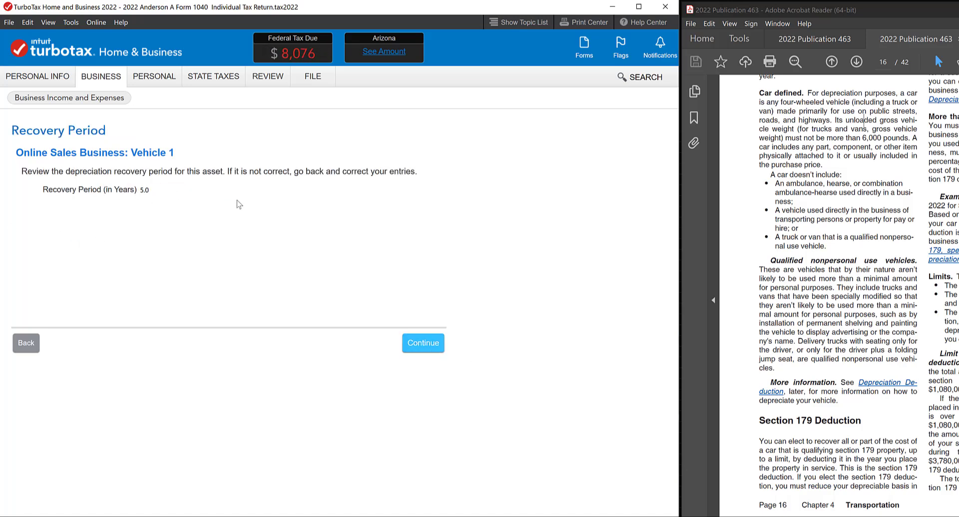
pyautogui.click(428, 350)
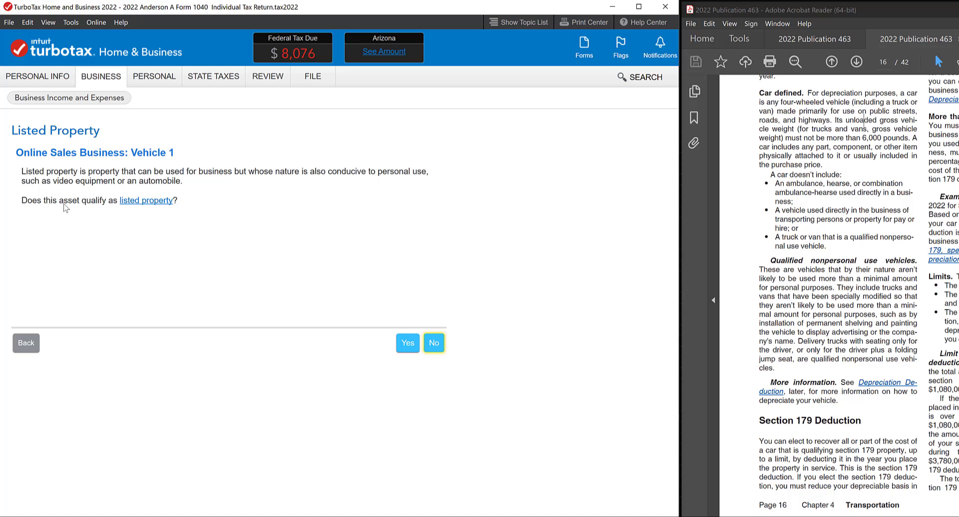
# Read the listed property guidance on passenger automobiles by weight and other property used for transportation, and close it
pyautogui.click(142, 203)
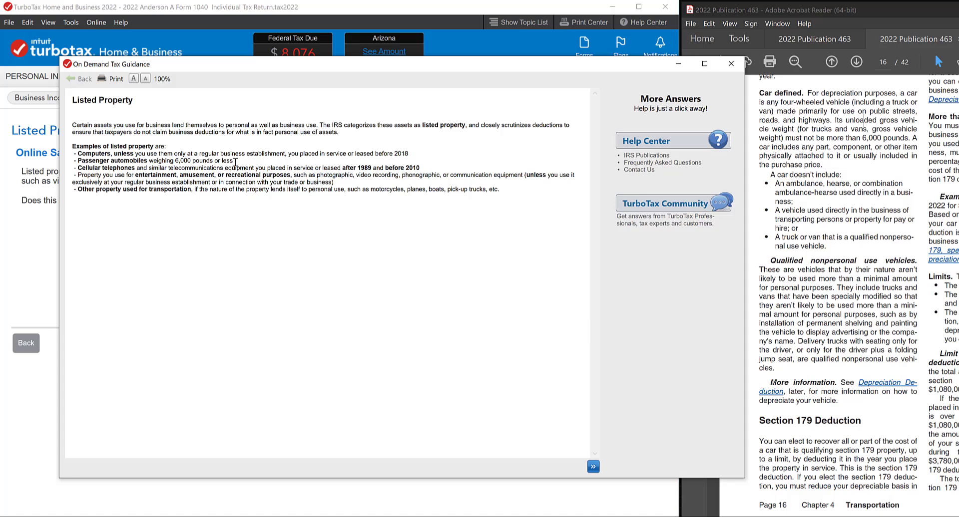
pyautogui.moveTo(233, 161); pyautogui.dragTo(74, 160)
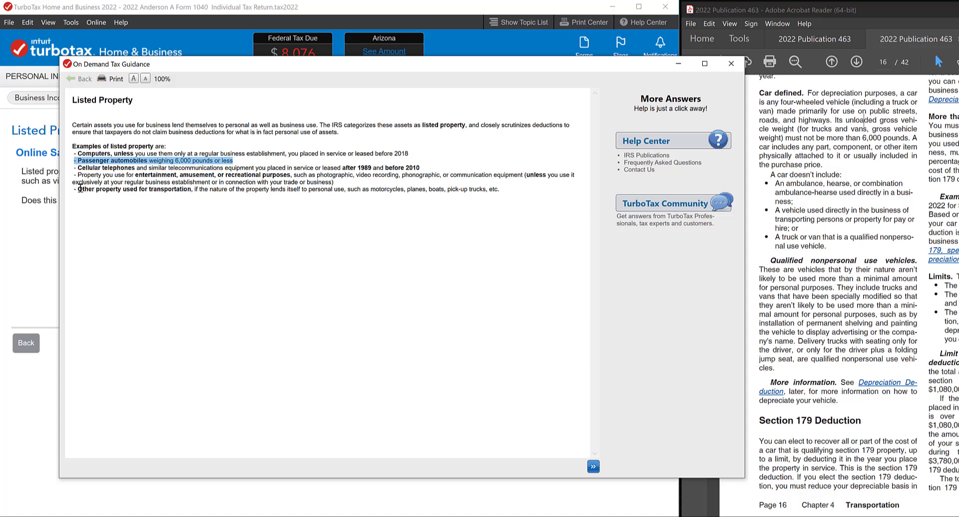
pyautogui.moveTo(78, 188); pyautogui.dragTo(191, 190)
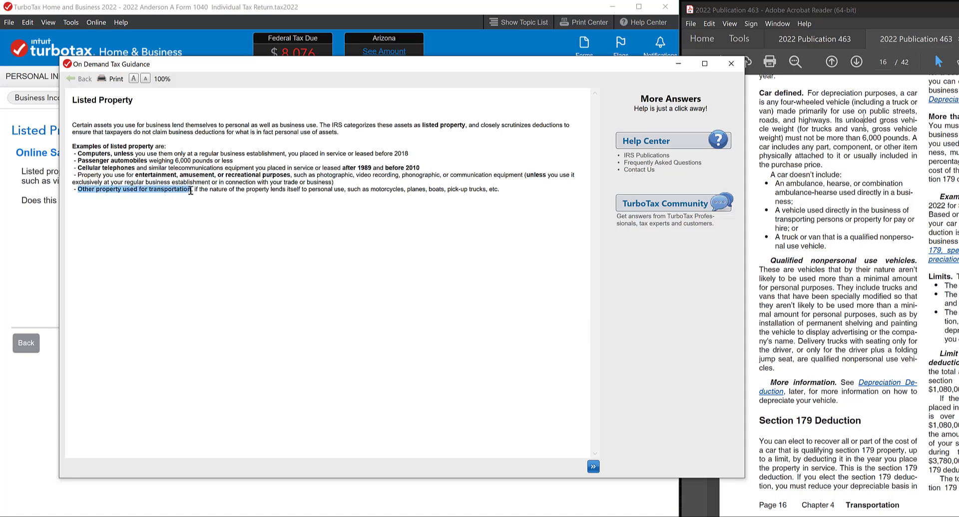
pyautogui.moveTo(233, 161); pyautogui.dragTo(176, 161)
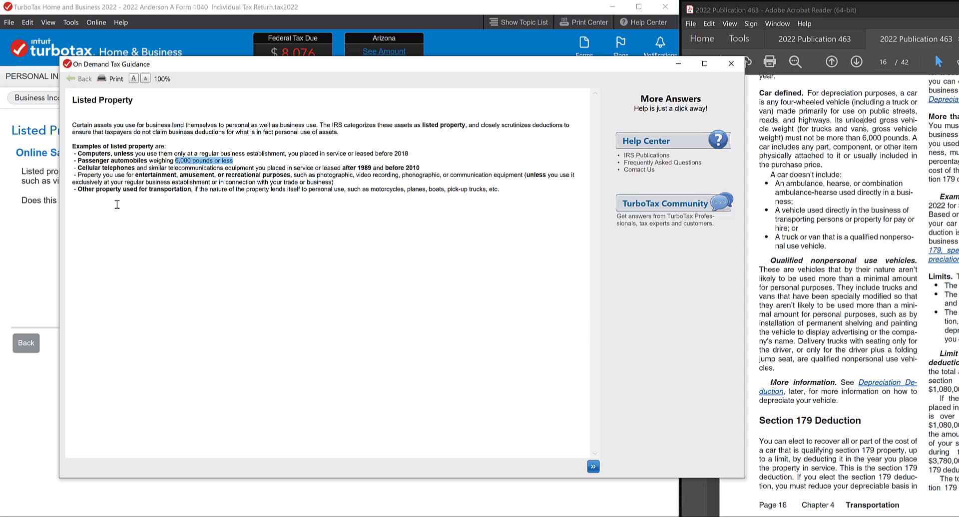
pyautogui.moveTo(75, 190); pyautogui.dragTo(191, 192)
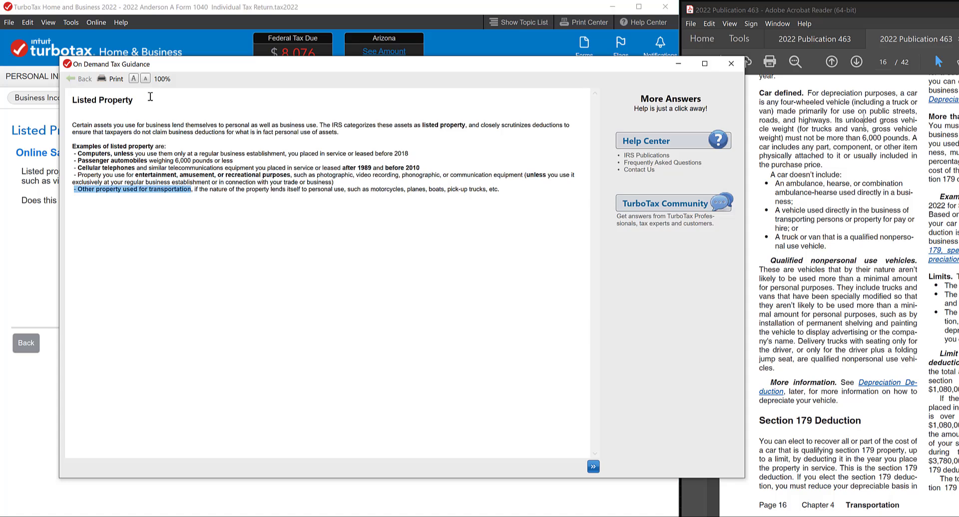
pyautogui.click(732, 64)
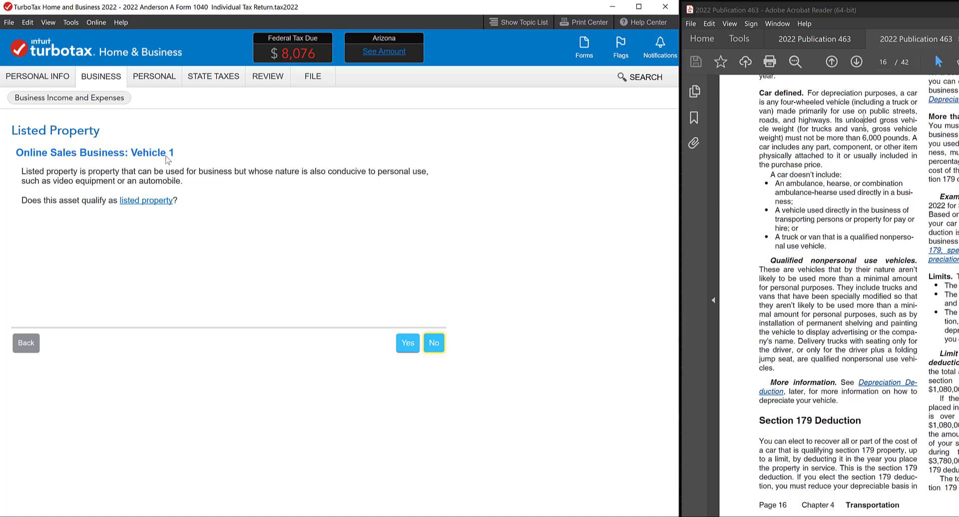
# Declare Vehicle 1 listed property, deduct its full value this year under Section 179, and show the asset summary's details
pyautogui.click(413, 351)
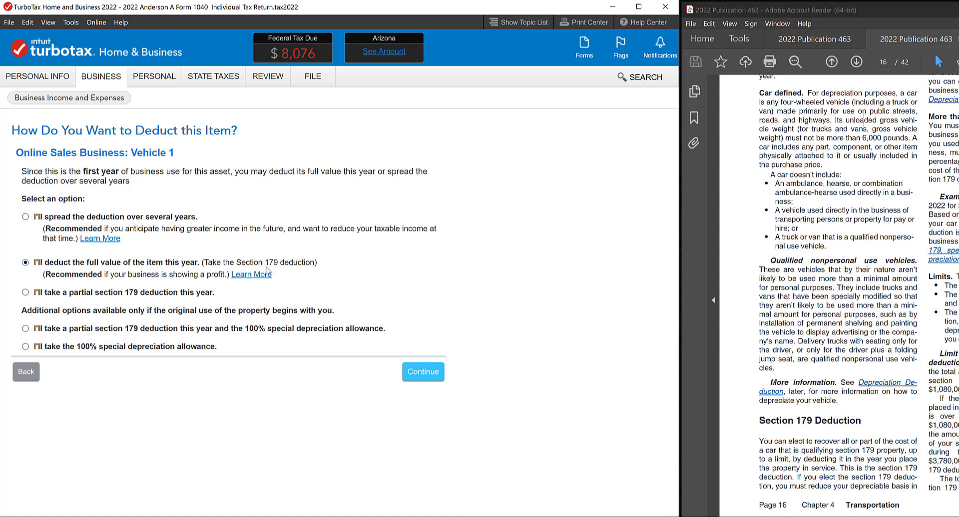
pyautogui.click(426, 378)
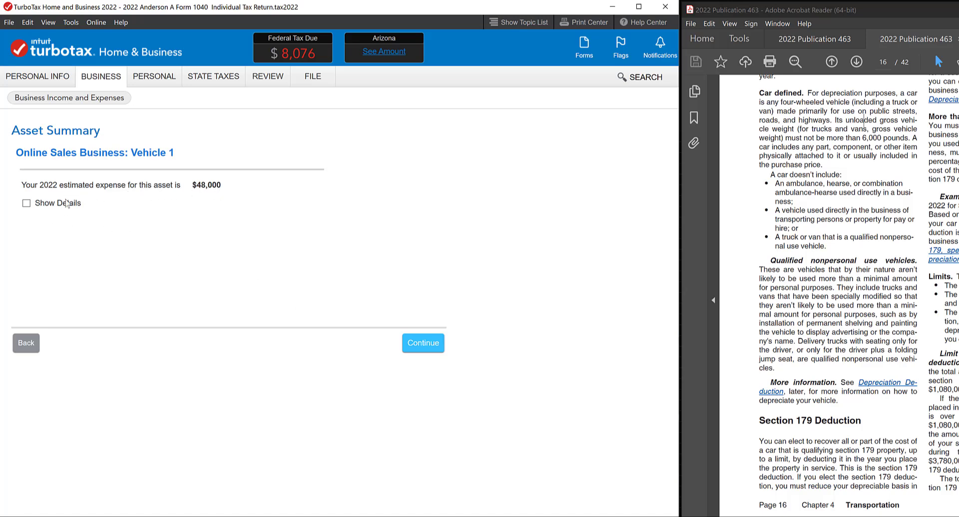
pyautogui.click(26, 204)
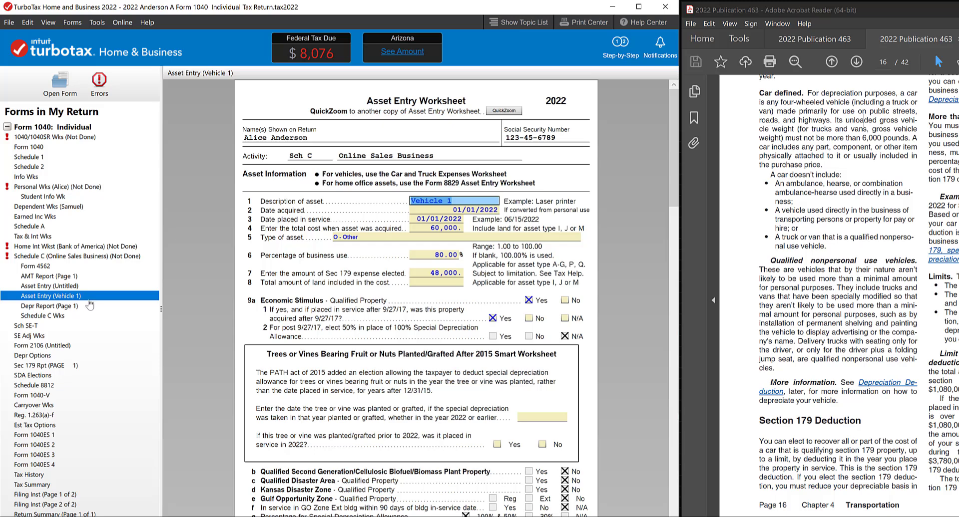
# Open Form 4562 and examine the Section 179 election and the vehicle's entry in Part V, Listed Property
pyautogui.click(36, 266)
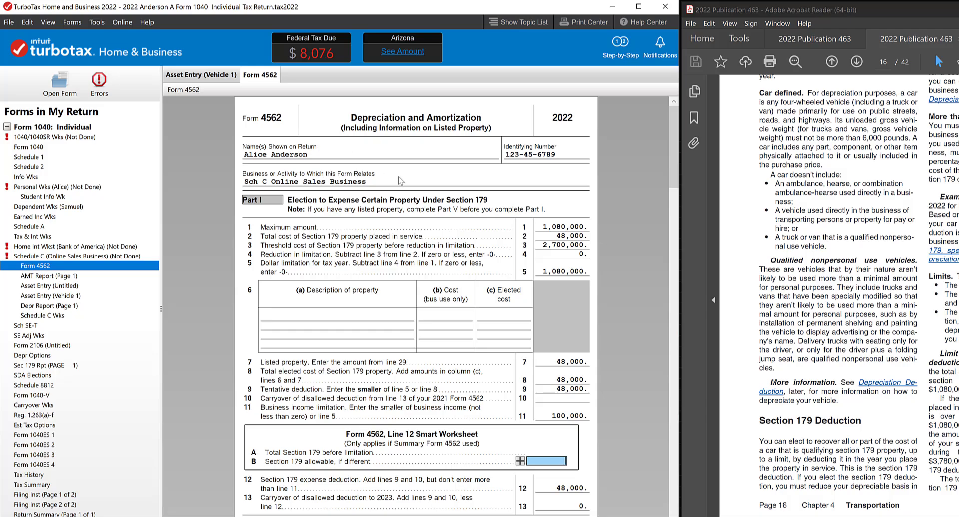
pyautogui.scroll(-10, 401, 182)
pyautogui.scroll(-10, 401, 184)
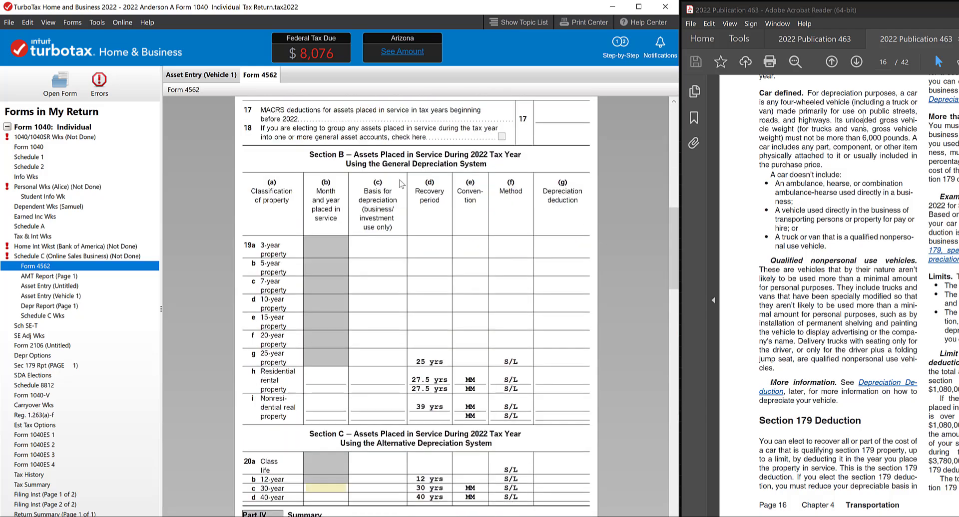
pyautogui.scroll(-3, 401, 183)
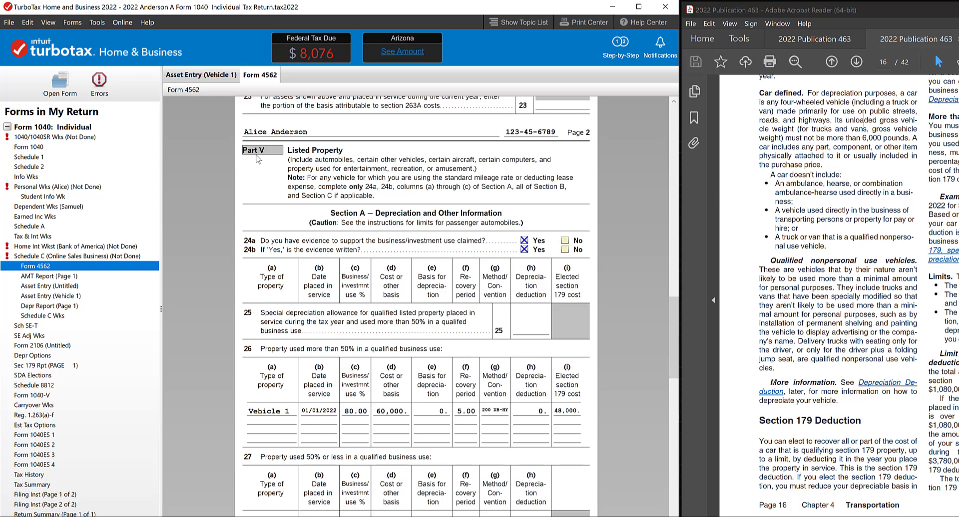
# Examine Vehicle 1's cost basis and elected Section 179 cost on line 26 of Form 4562, along with the Part V totals
pyautogui.scroll(-3, 267, 170)
pyautogui.scroll(-2, 267, 178)
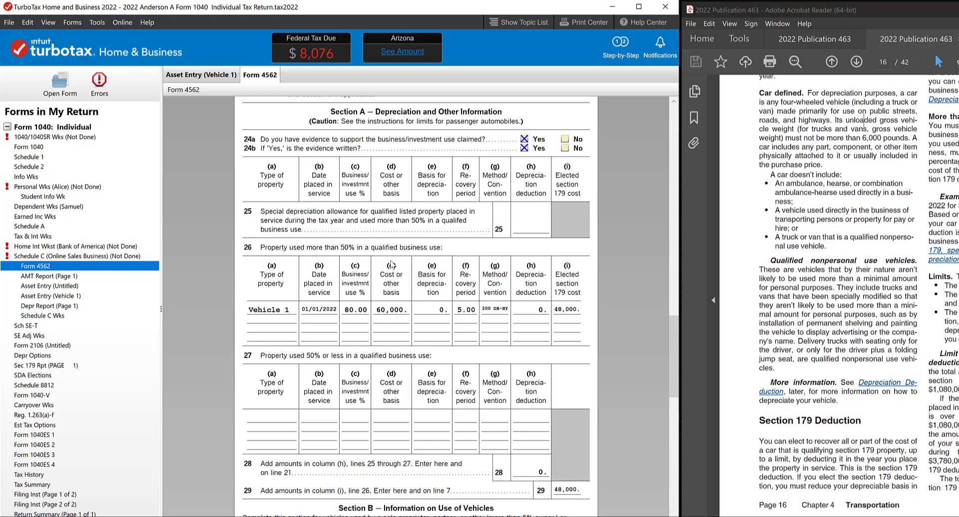
pyautogui.click(290, 311)
pyautogui.click(392, 310)
pyautogui.click(580, 310)
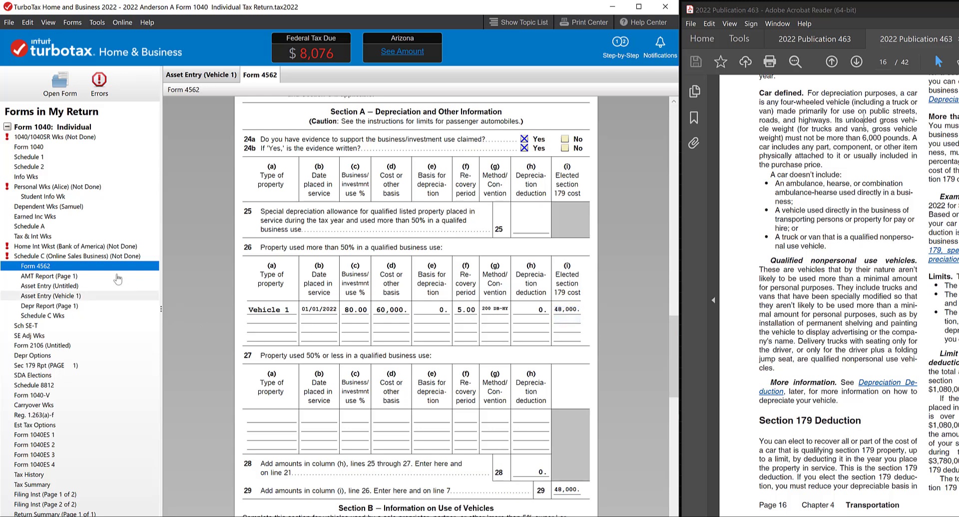
# Open Schedule C for the Online Sales Business and examine the income section and the line 13 depreciation and Section 179 expense
pyautogui.click(79, 257)
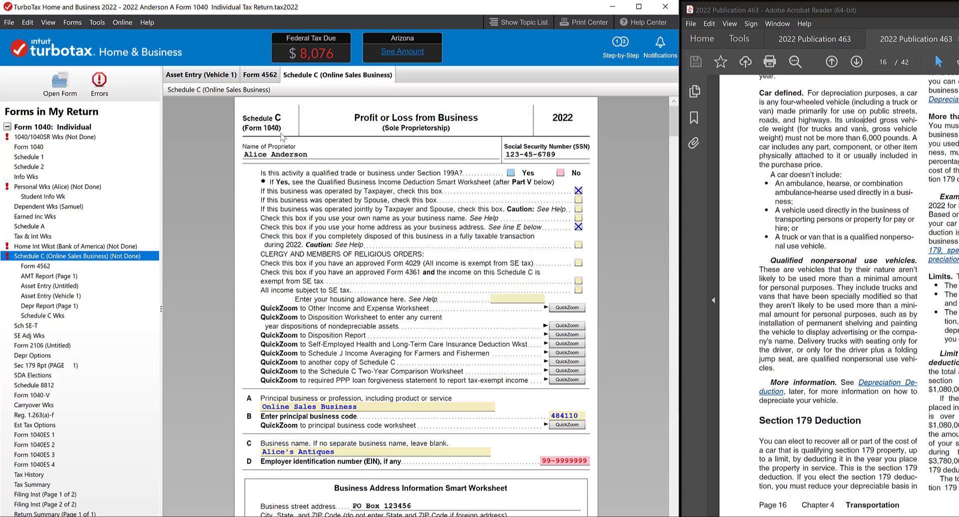
pyautogui.scroll(-2, 363, 194)
pyautogui.scroll(-10, 363, 195)
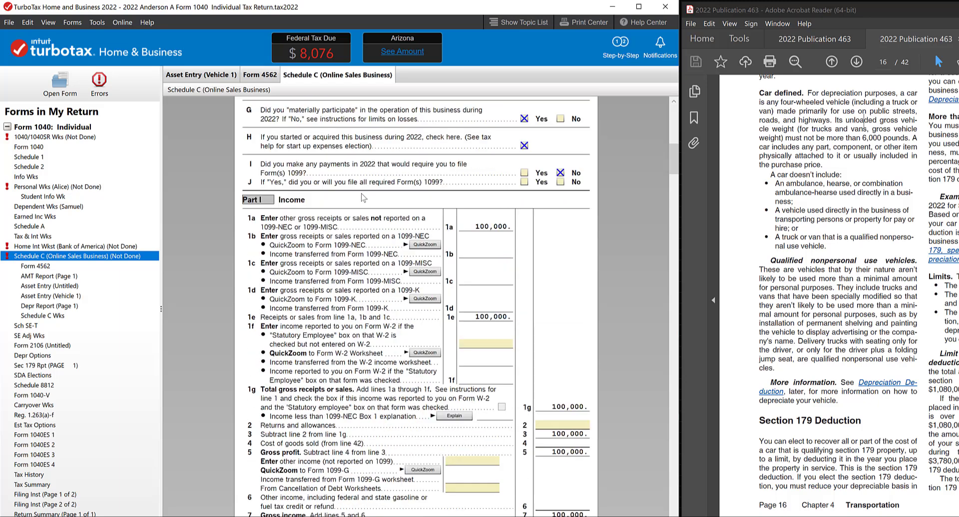
pyautogui.scroll(-2, 397, 229)
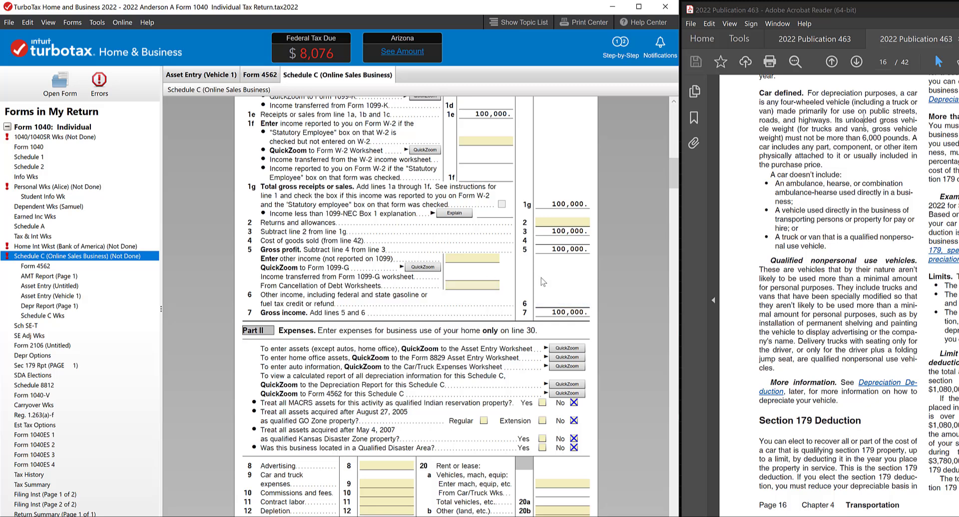
pyautogui.scroll(-8, 492, 276)
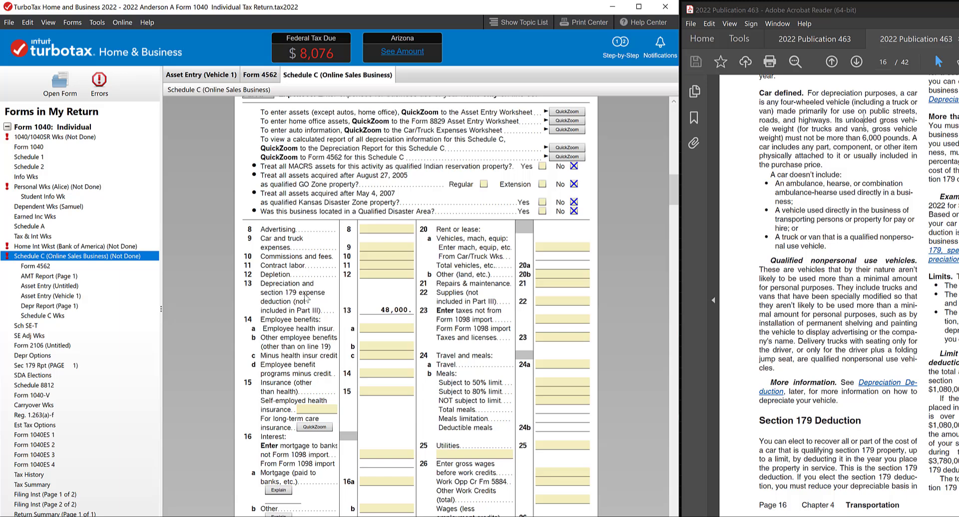
pyautogui.click(369, 312)
pyautogui.moveTo(364, 310); pyautogui.dragTo(413, 303)
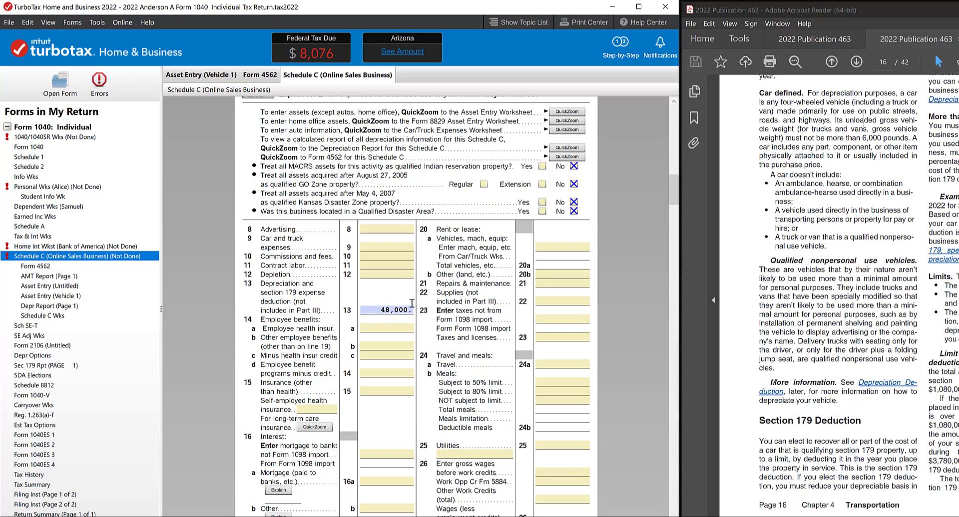
pyautogui.click(398, 327)
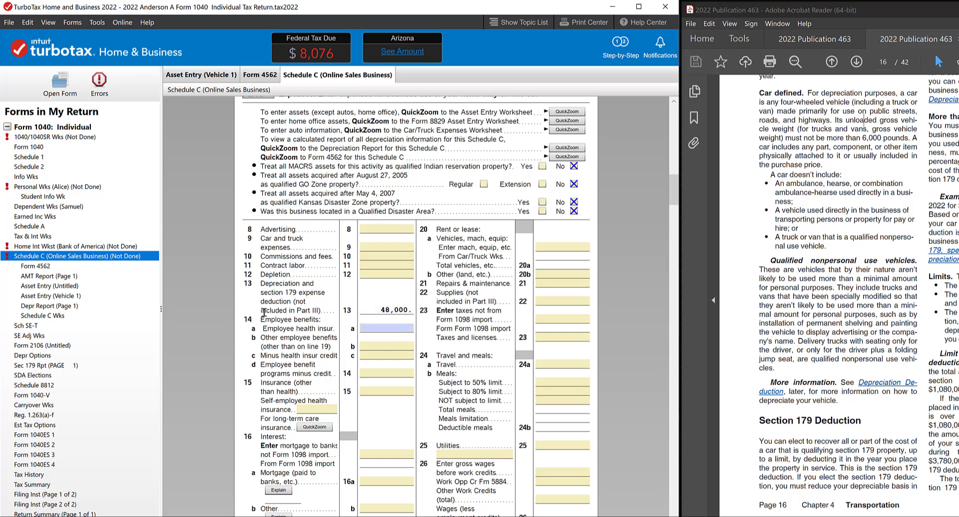
pyautogui.click(264, 313)
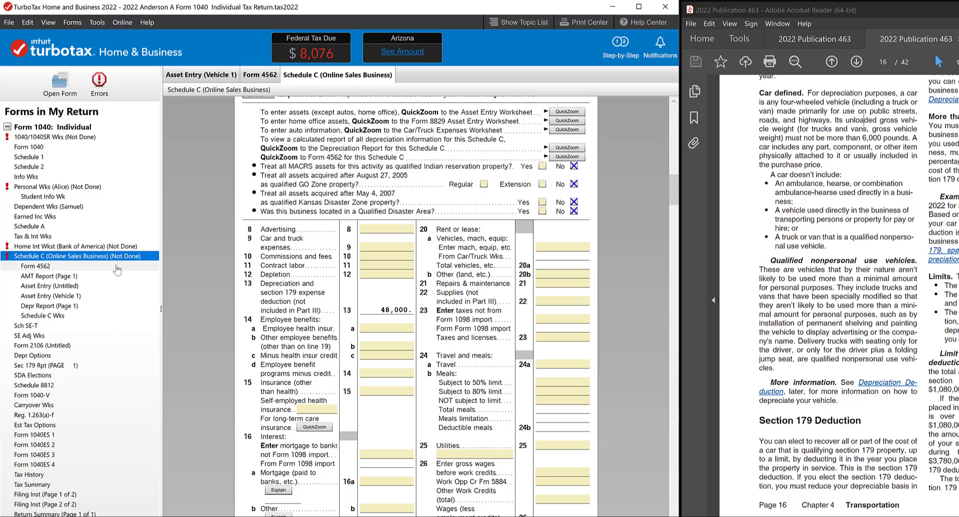
# Return to the step-by-step interview and open the Online Sales Business for editing at its business expense and asset topics
pyautogui.click(621, 44)
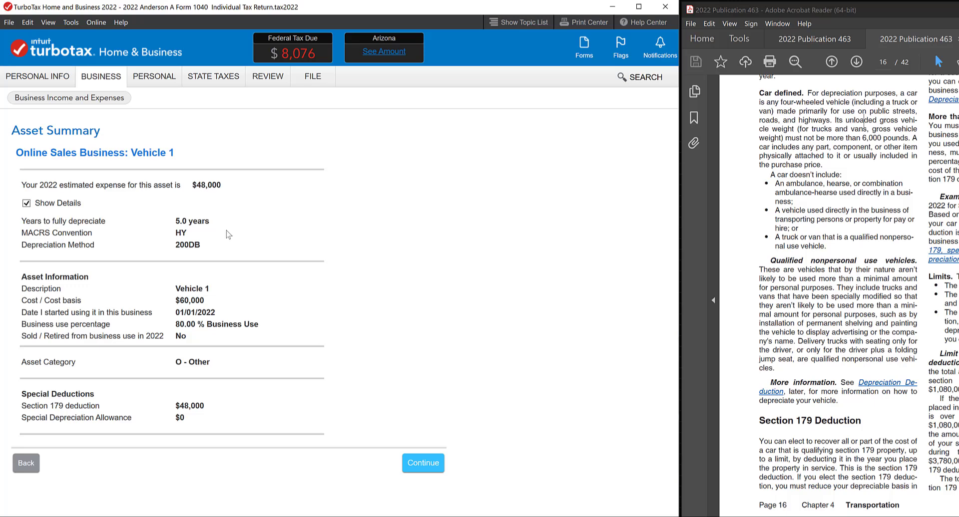
pyautogui.click(73, 99)
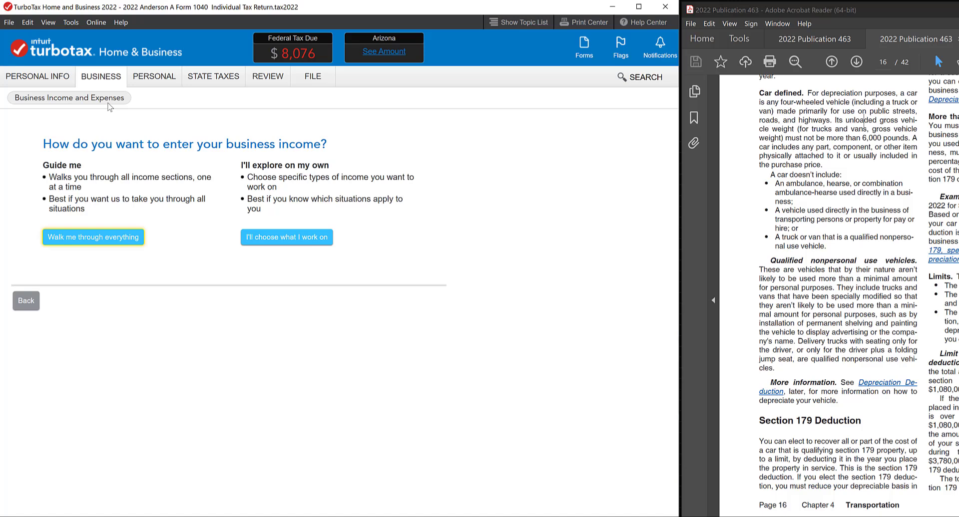
pyautogui.click(287, 237)
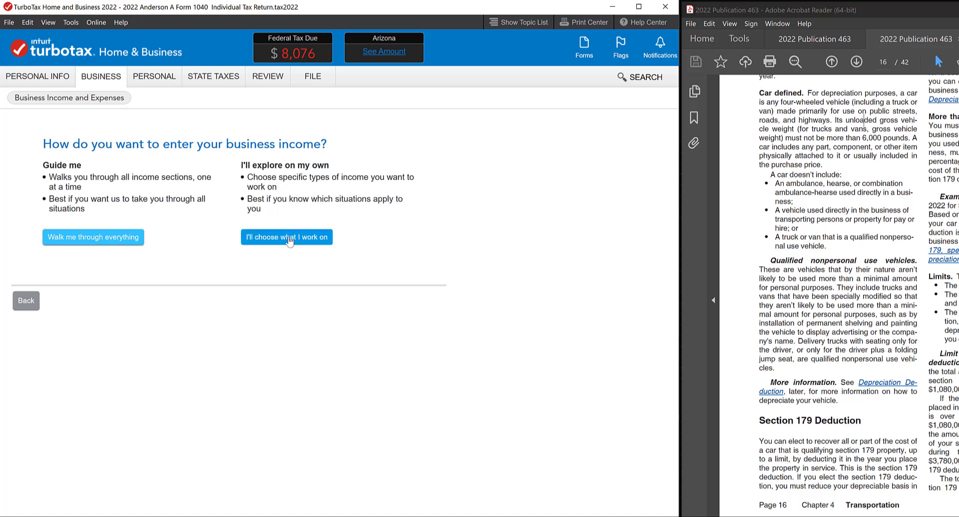
pyautogui.scroll(-3, 290, 234)
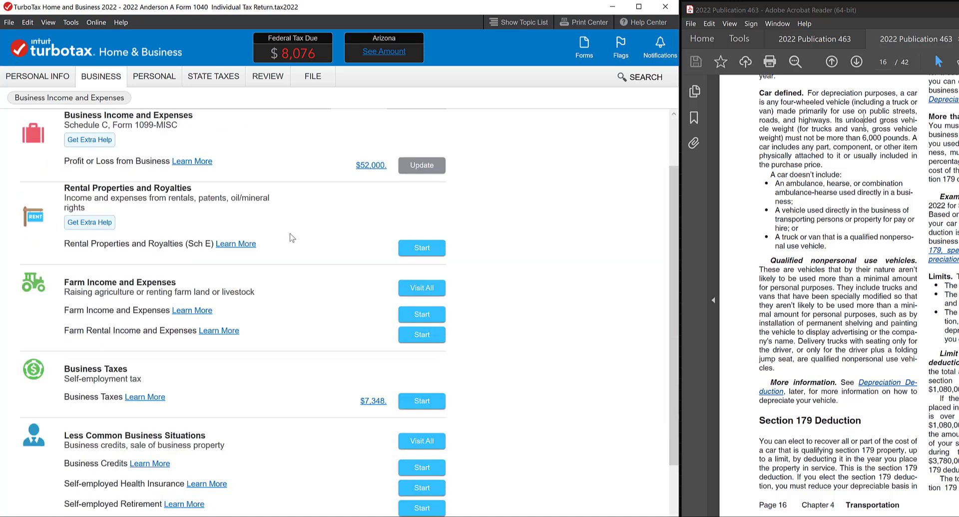
pyautogui.click(421, 165)
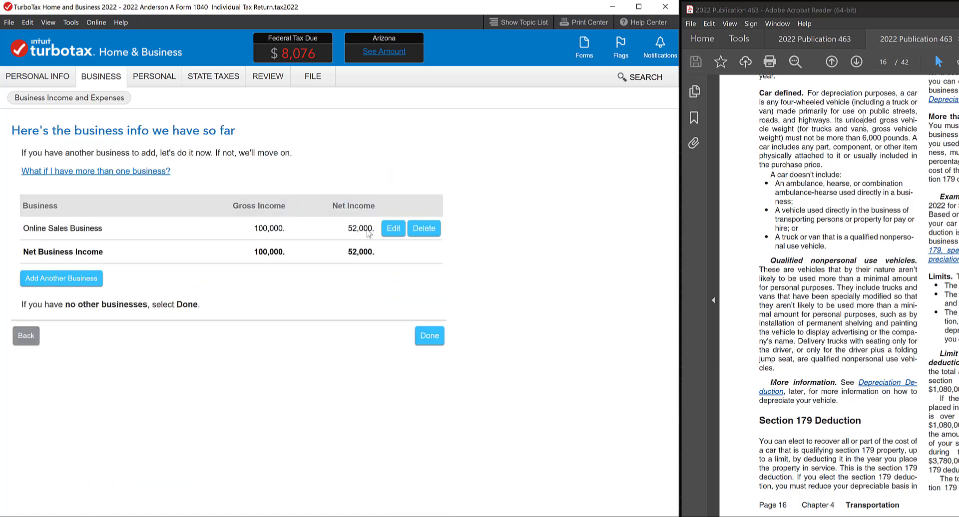
pyautogui.click(394, 232)
pyautogui.click(393, 229)
pyautogui.scroll(-1, 353, 226)
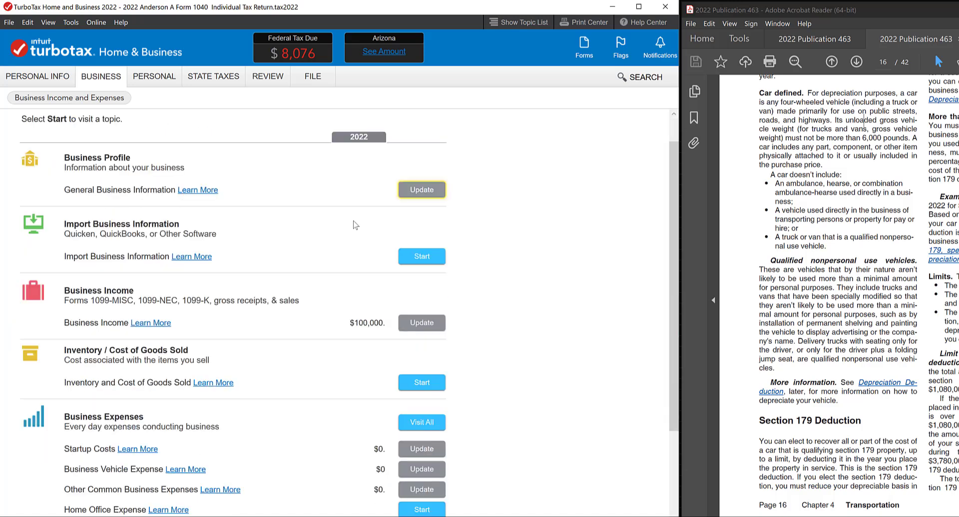
pyautogui.scroll(-3, 353, 222)
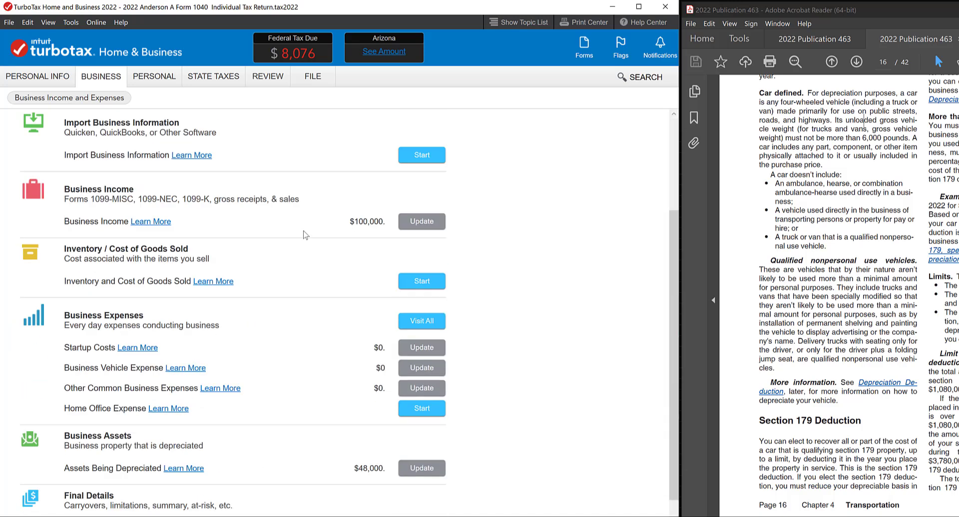
pyautogui.scroll(-1, 304, 231)
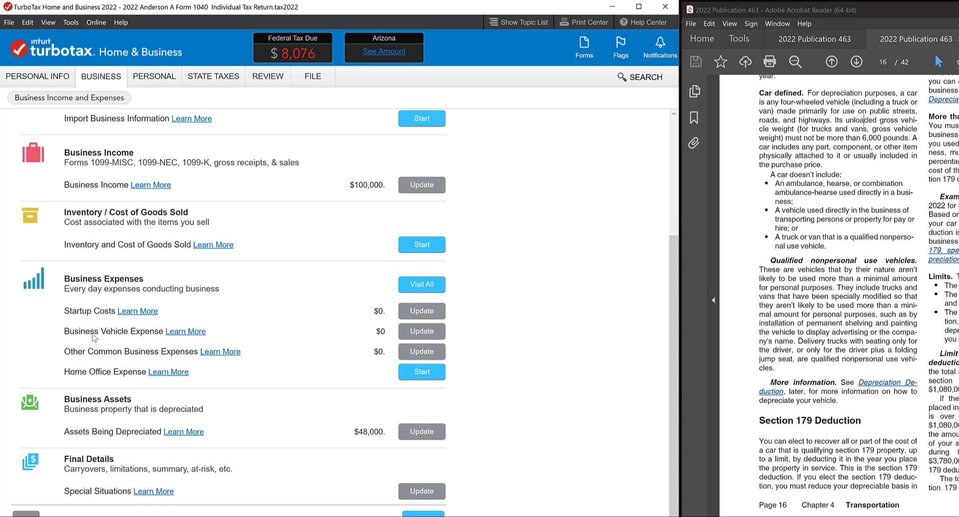
# Add a business vehicle expense for Vehicle 2, a truck or van over 6,000 lbs first used for work on 01/01/2022
pyautogui.click(438, 339)
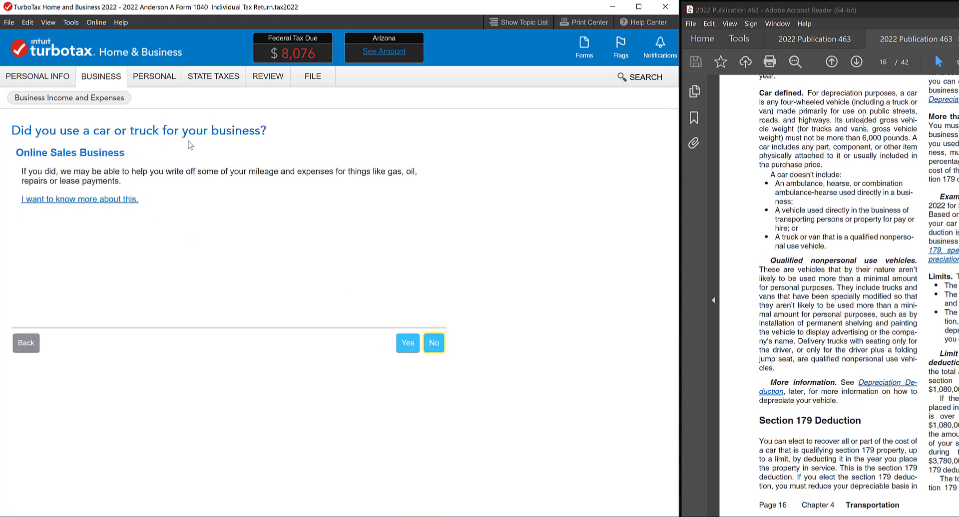
pyautogui.click(411, 345)
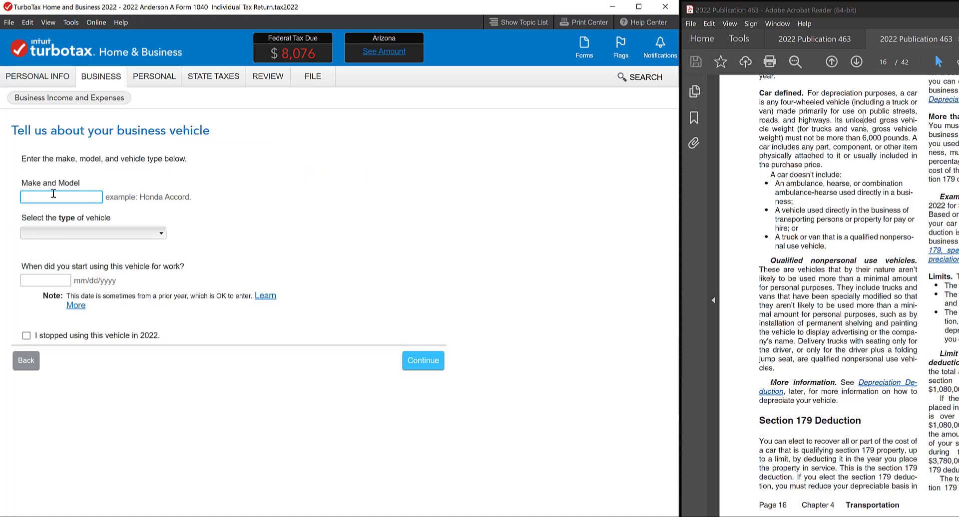
pyautogui.write('Vehicle 2')
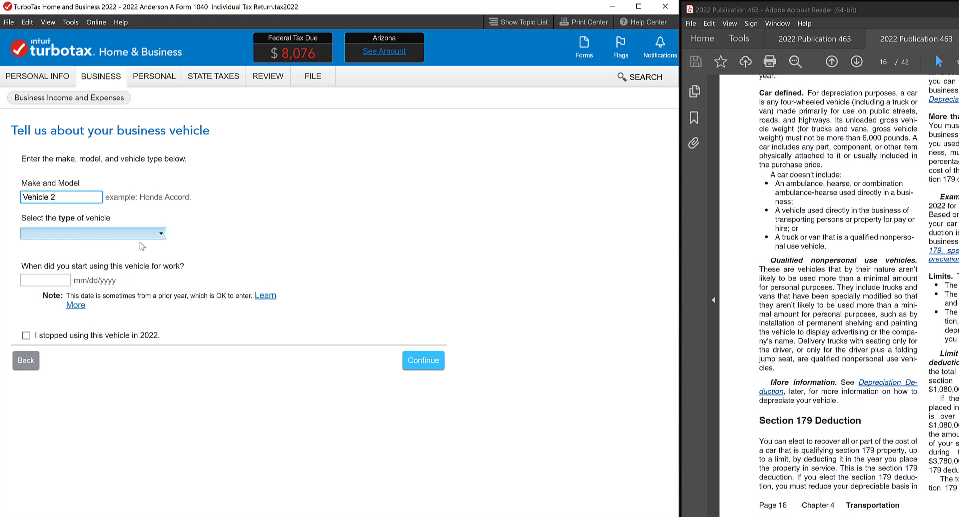
pyautogui.click(160, 235)
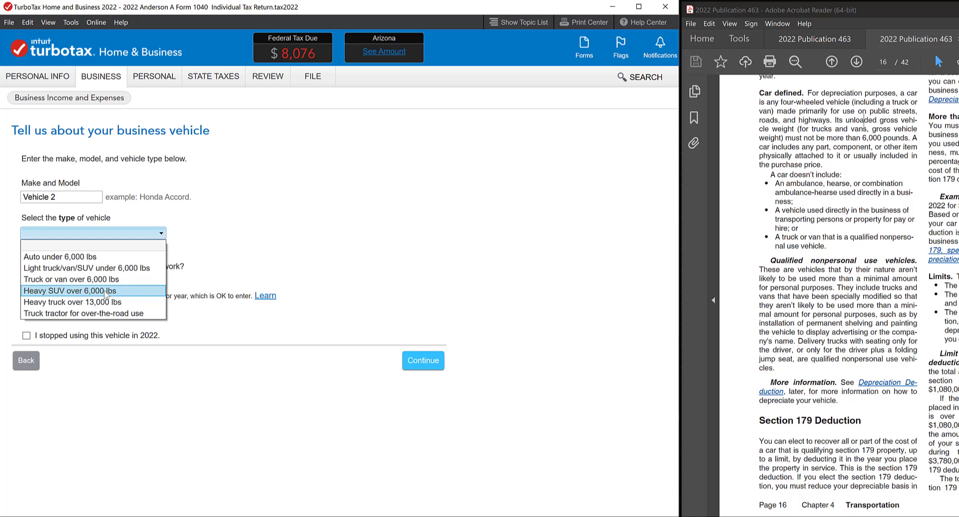
pyautogui.click(104, 279)
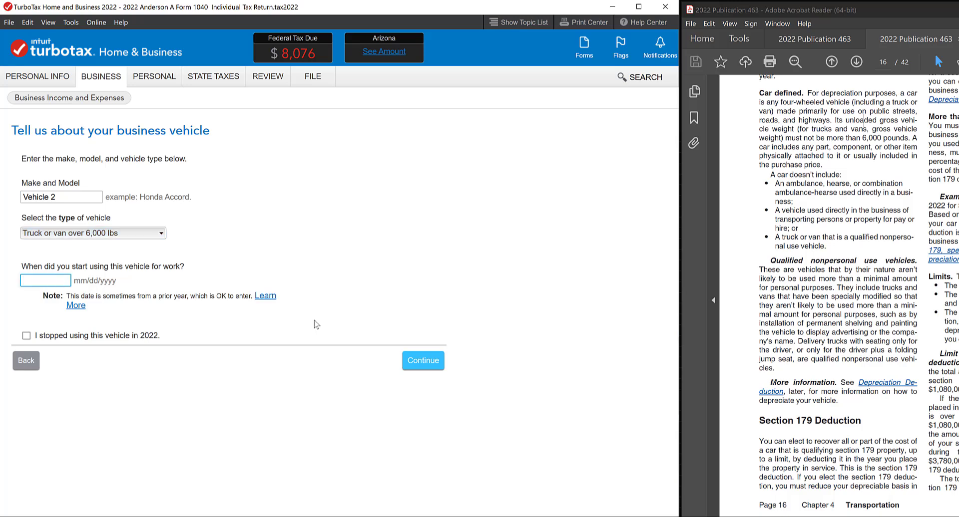
pyautogui.write('01/01/2022')
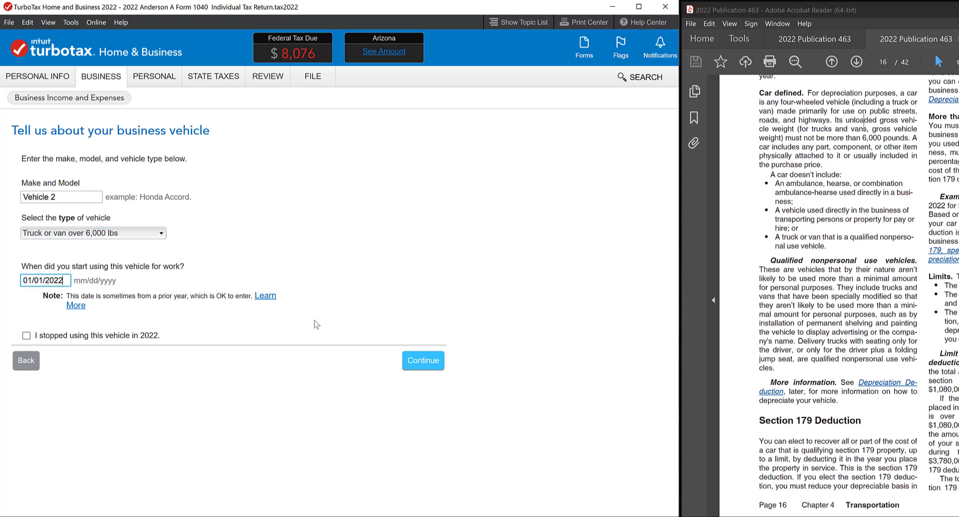
pyautogui.click(418, 365)
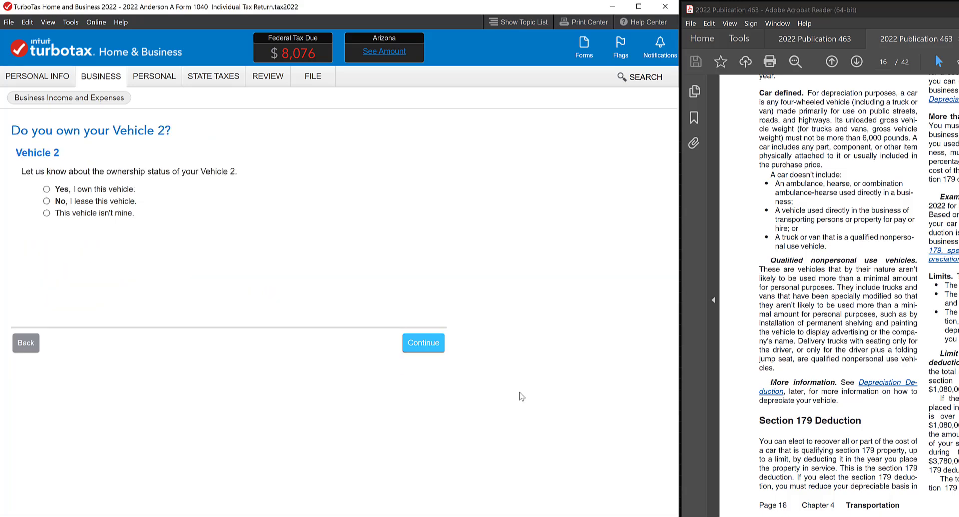
# Declare Vehicle 2 owned and available for personal use, with another personal vehicle available and the work miles tracked
pyautogui.click(46, 189)
pyautogui.click(423, 345)
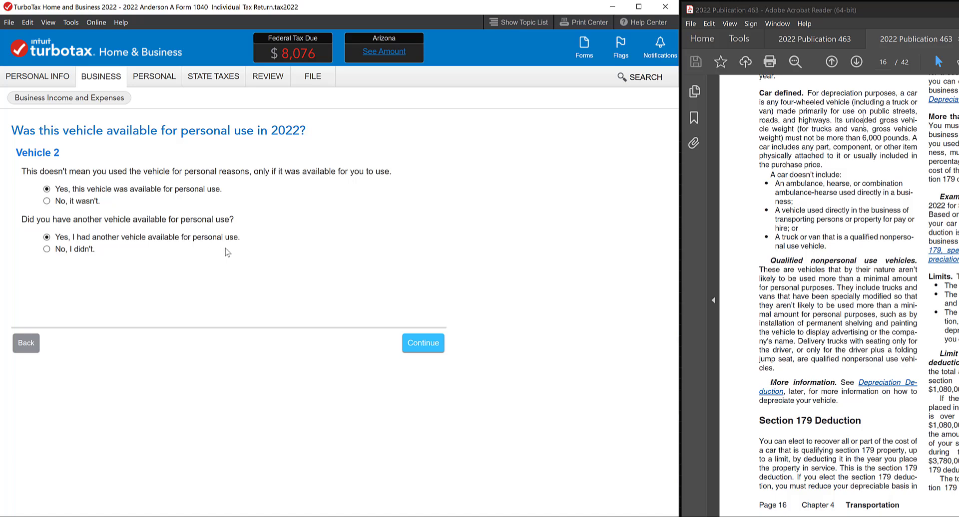
pyautogui.click(428, 345)
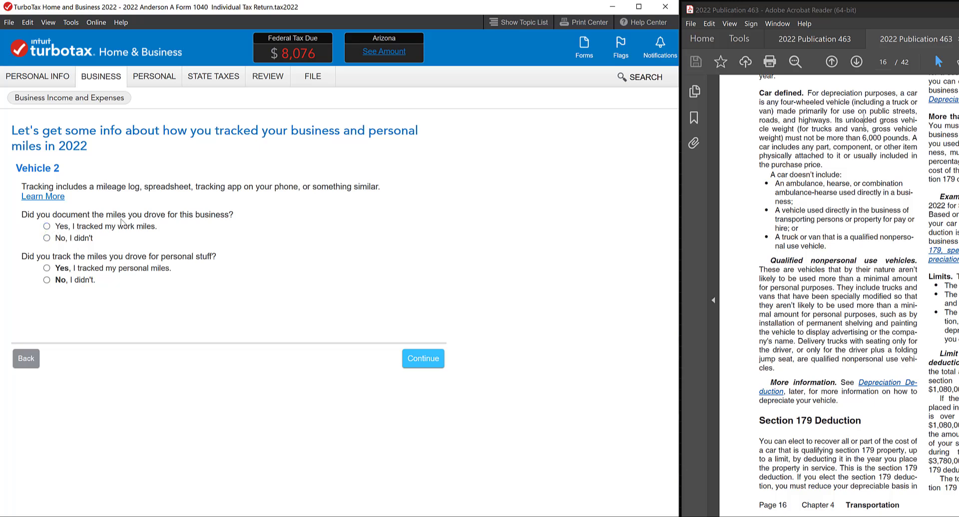
pyautogui.click(46, 227)
pyautogui.click(425, 362)
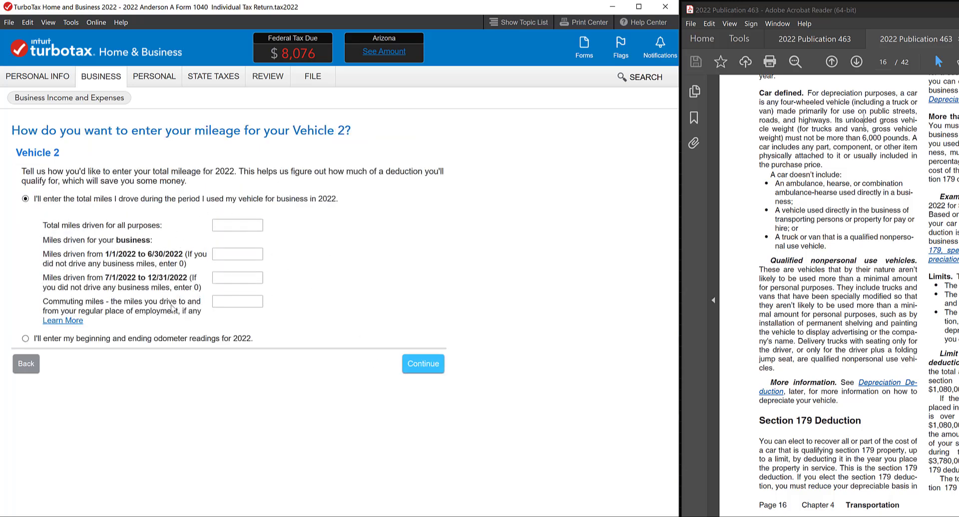
# Enter Vehicle 2's mileage: 40,000 total miles, 20,000 business miles through 6/30/2022 and 12,000 business miles from 7/1/2022
pyautogui.click(225, 280)
pyautogui.click(251, 255)
pyautogui.write('4')
pyautogui.write('0,00')
pyautogui.press('Tab')
pyautogui.write('20')
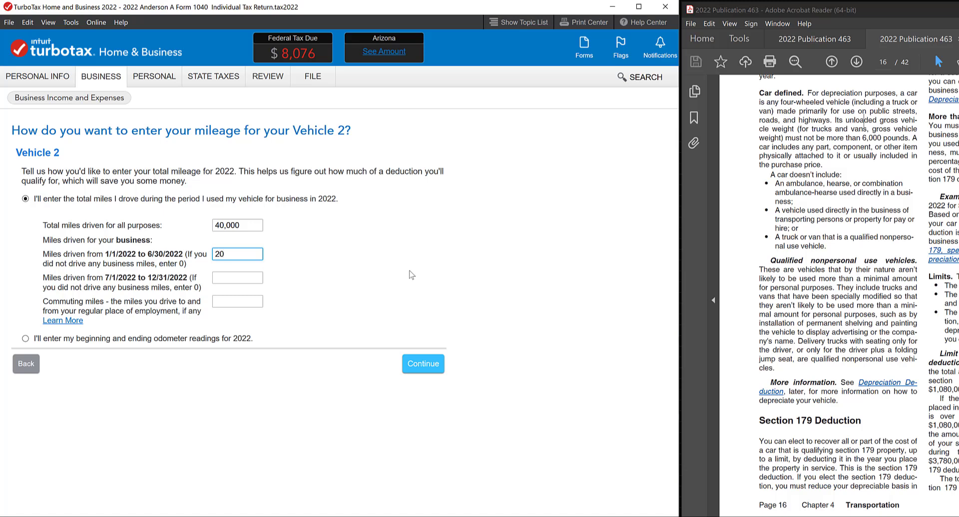
pyautogui.write(',000')
pyautogui.press('Tab')
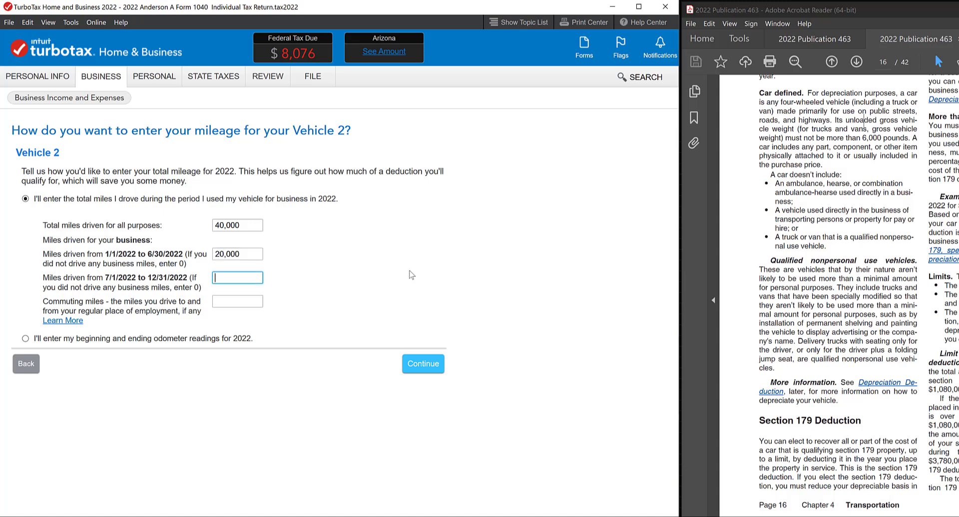
pyautogui.write('12000')
pyautogui.press('Tab')
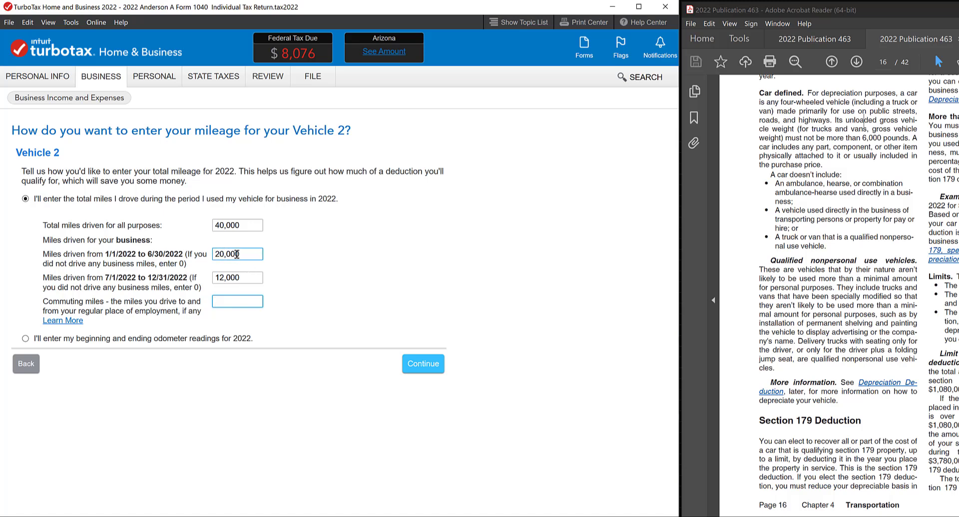
pyautogui.hotkey('shift', 'Tab')
pyautogui.click(228, 255)
pyautogui.press('Tab')
pyautogui.press('Tab')
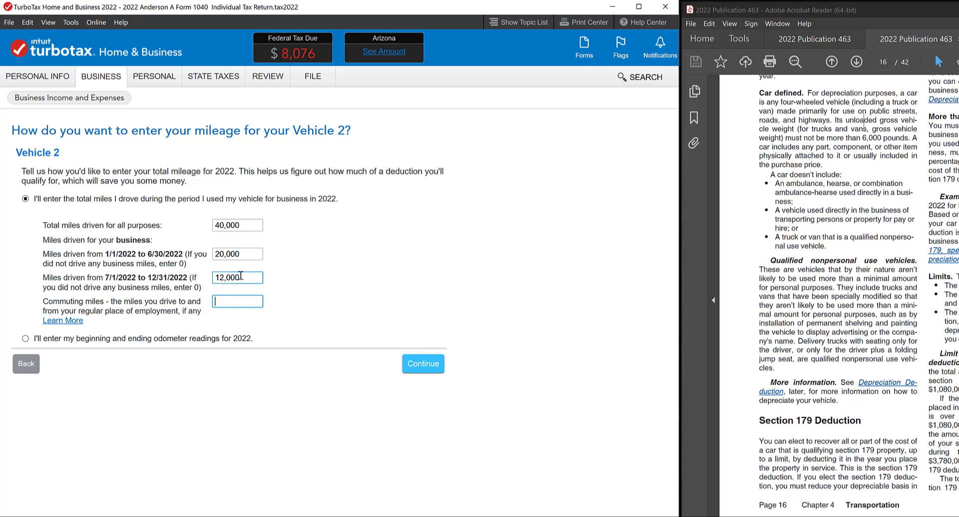
pyautogui.click(225, 225)
pyautogui.click(425, 365)
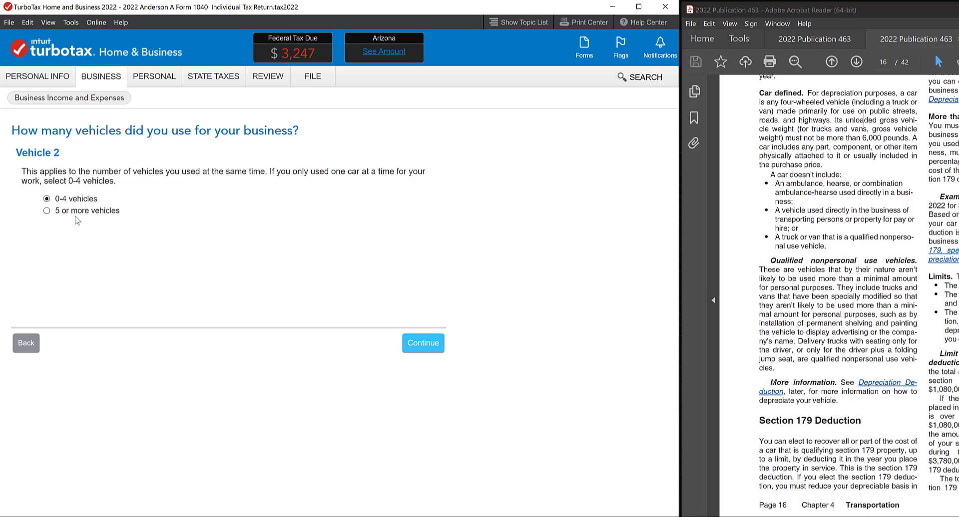
# Accept 0-4 vehicles used for the business and choose to see whether Vehicle 2's actual expenses give a bigger deduction
pyautogui.click(423, 343)
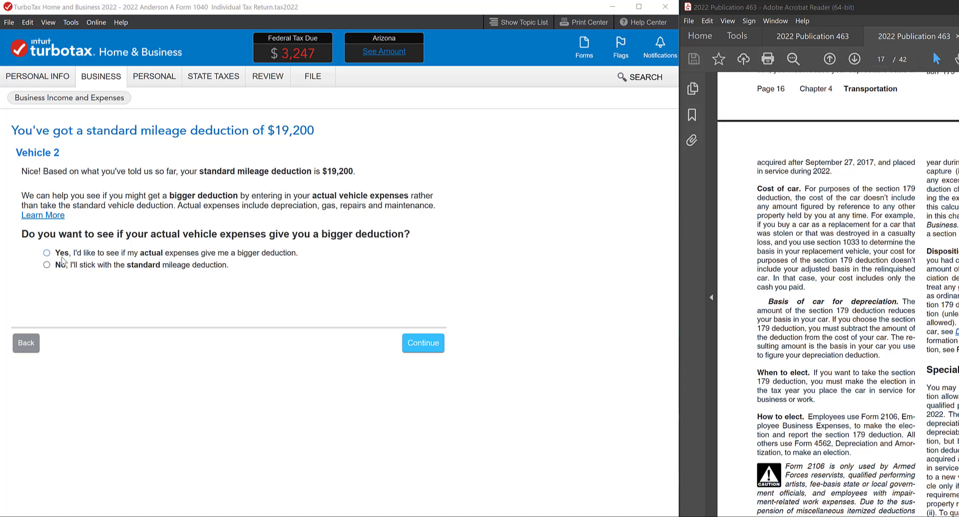
pyautogui.click(46, 253)
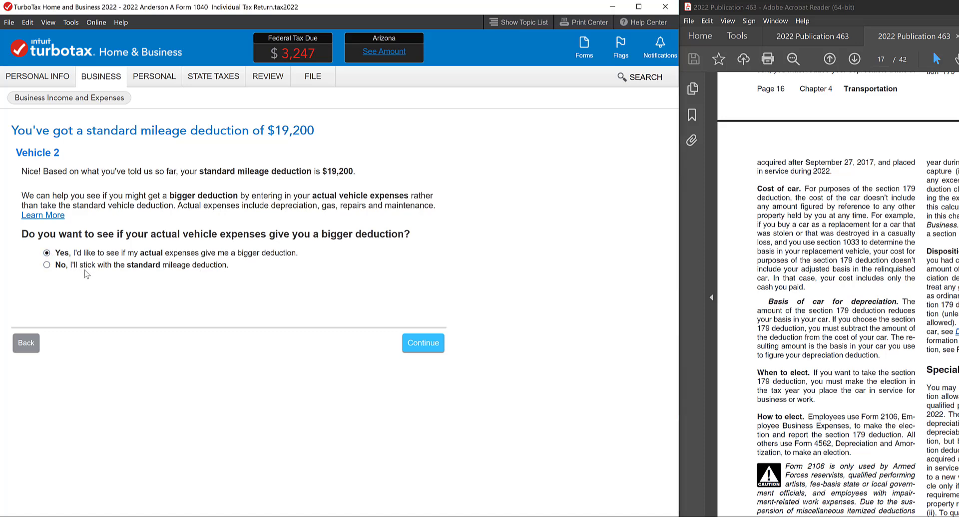
pyautogui.click(427, 345)
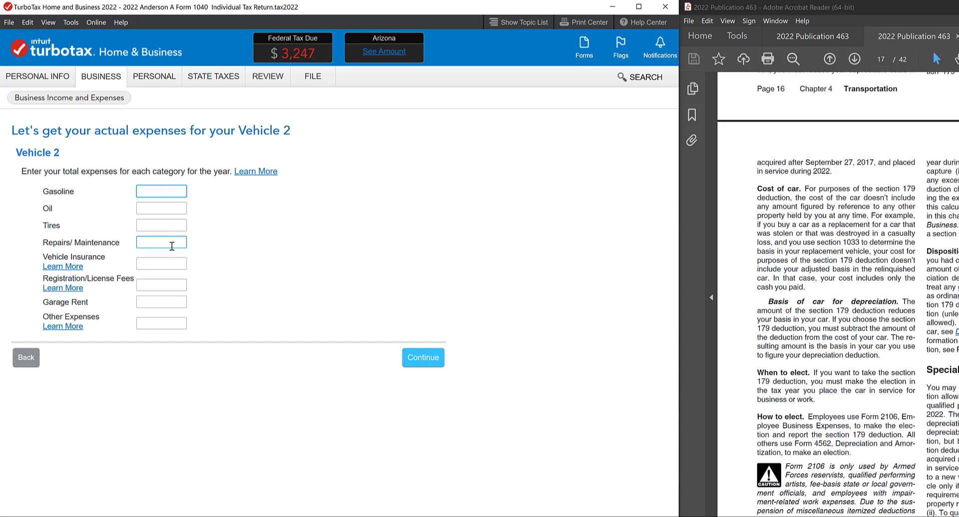
# Leave Vehicle 2's actual expenses blank, and report it as used mainly by a more-than-5% owner and not for hire
pyautogui.click(427, 363)
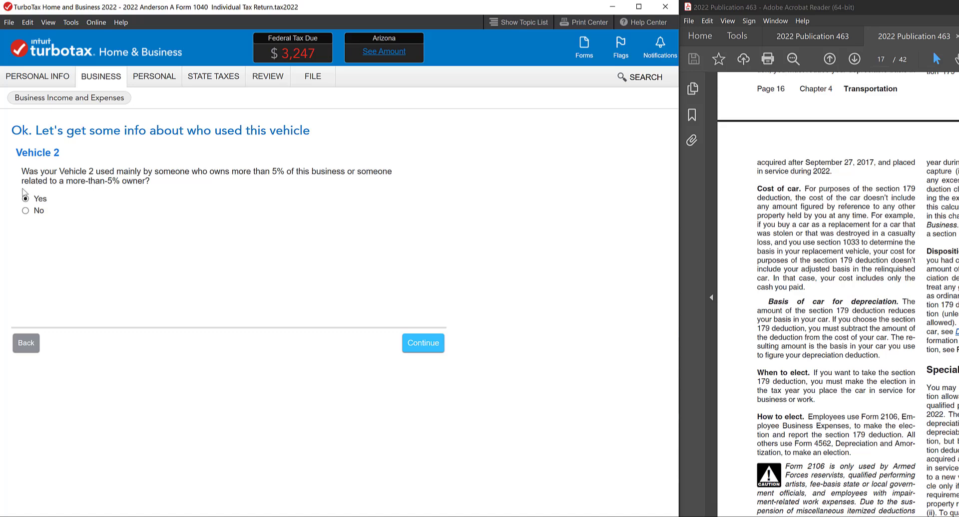
pyautogui.click(431, 354)
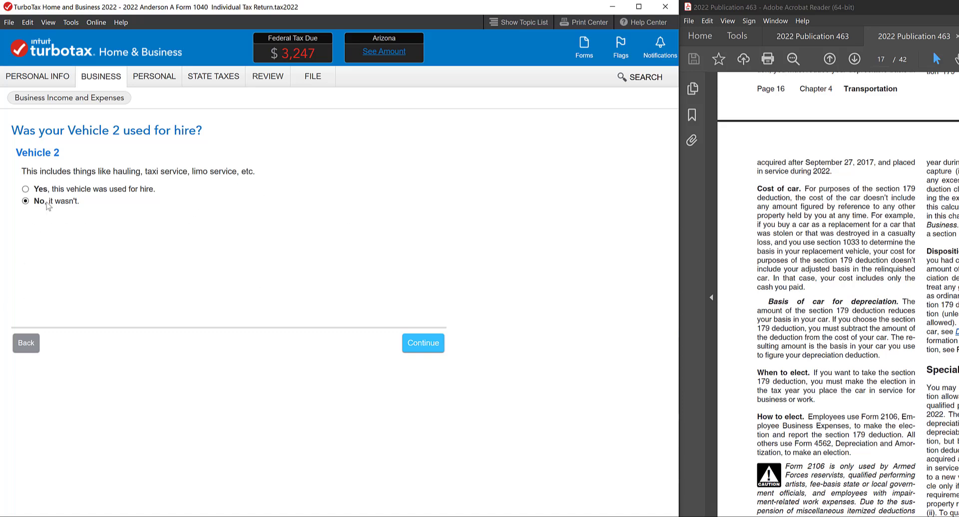
pyautogui.click(429, 348)
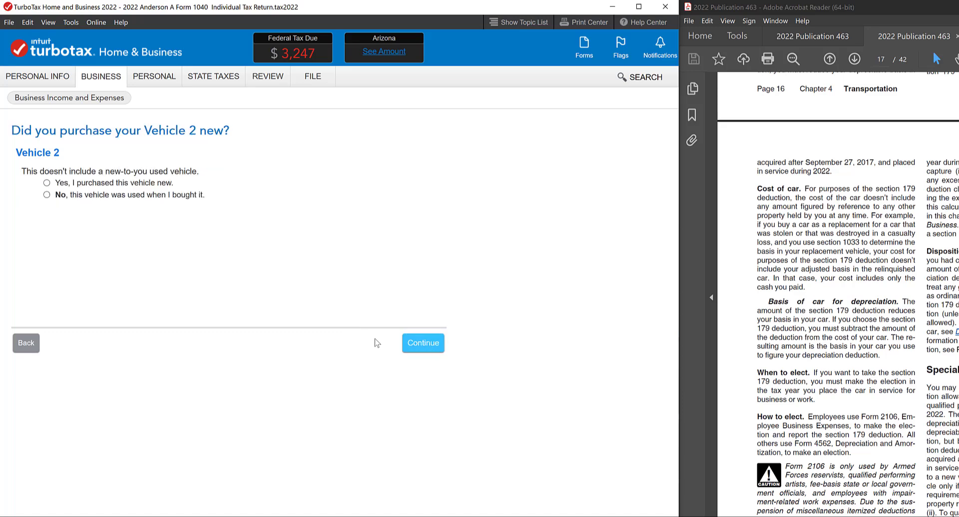
# Report Vehicle 2 as purchased new without a trade-in and acquired on 01/01/2022
pyautogui.click(46, 183)
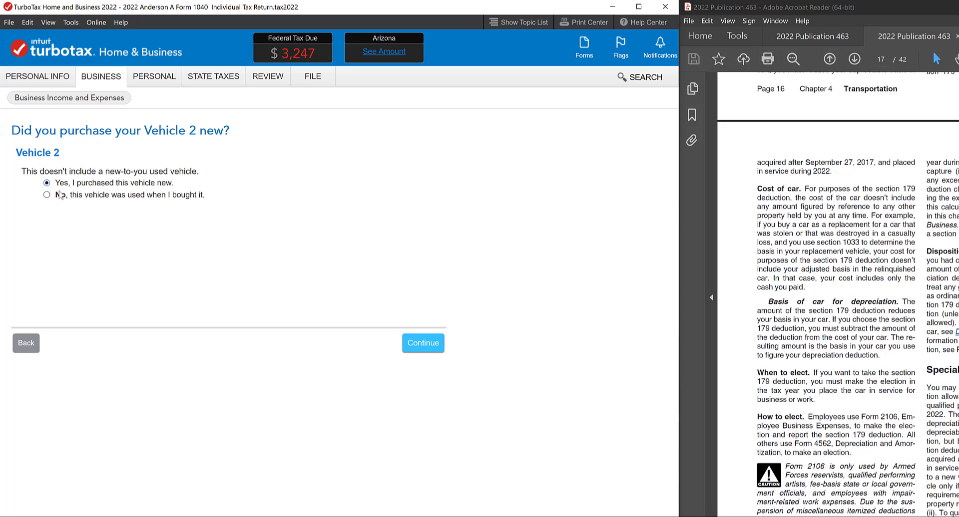
pyautogui.click(421, 349)
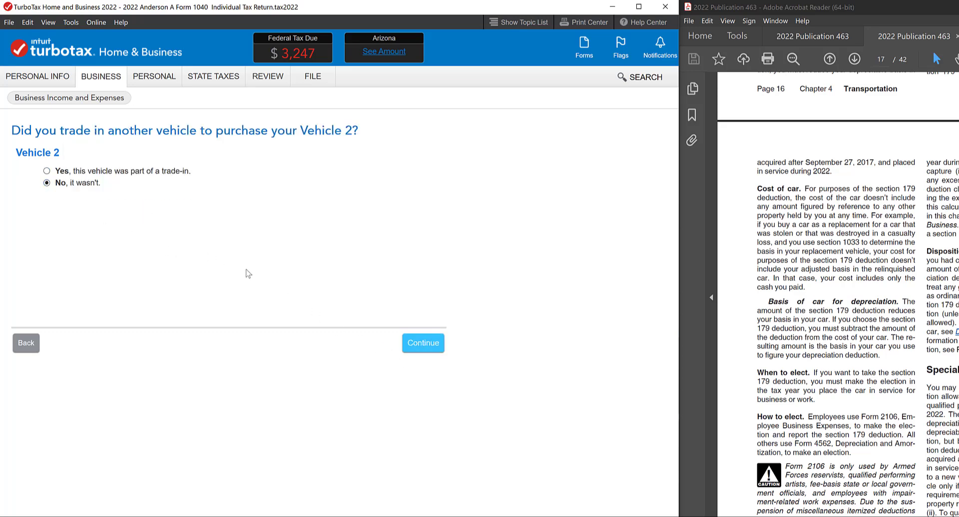
pyautogui.click(423, 344)
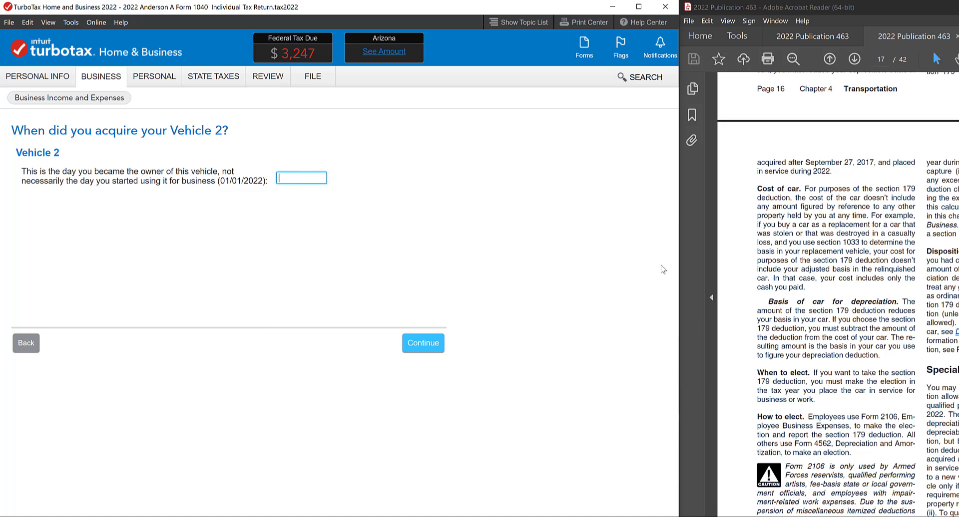
pyautogui.write('01/01/2022')
pyautogui.click(427, 352)
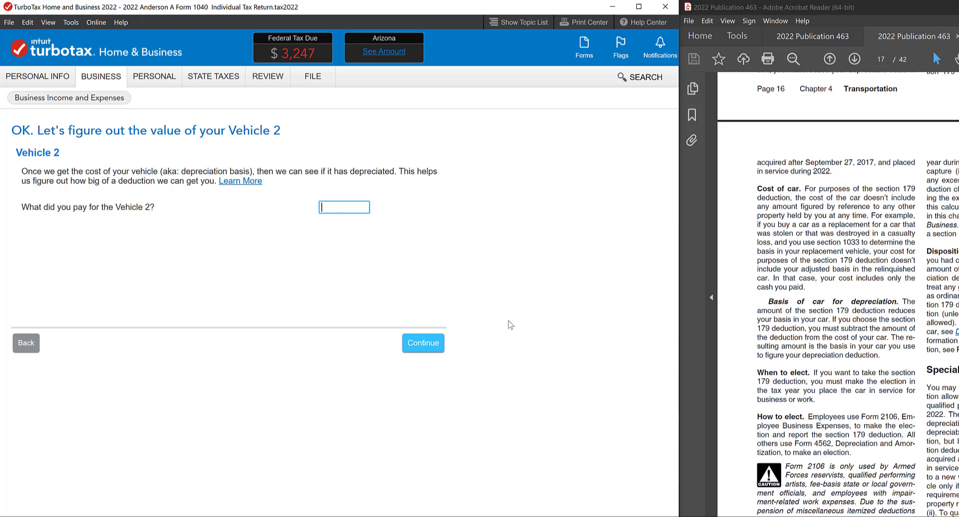
# Enter 60,000 as the price paid for Vehicle 2 and take the Special Depreciation Allowance
pyautogui.write('60000')
pyautogui.press('Tab')
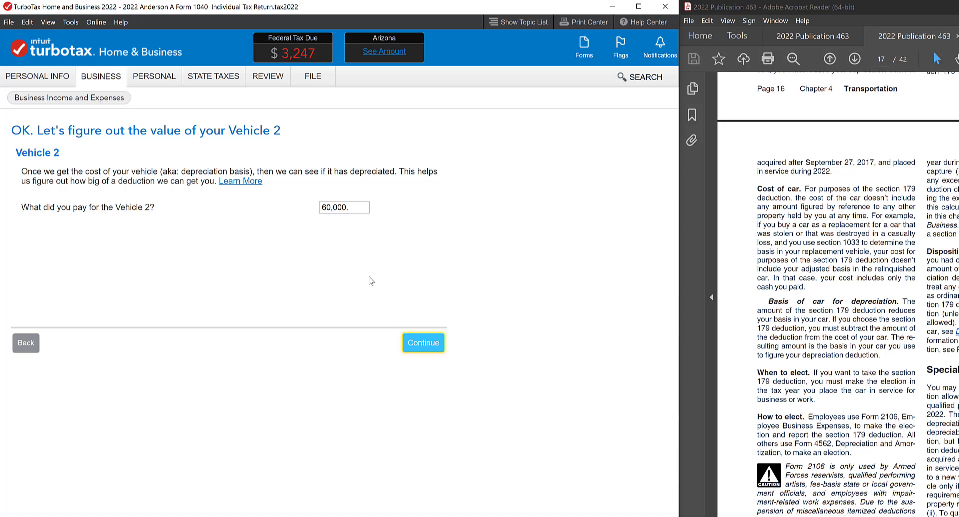
pyautogui.click(422, 348)
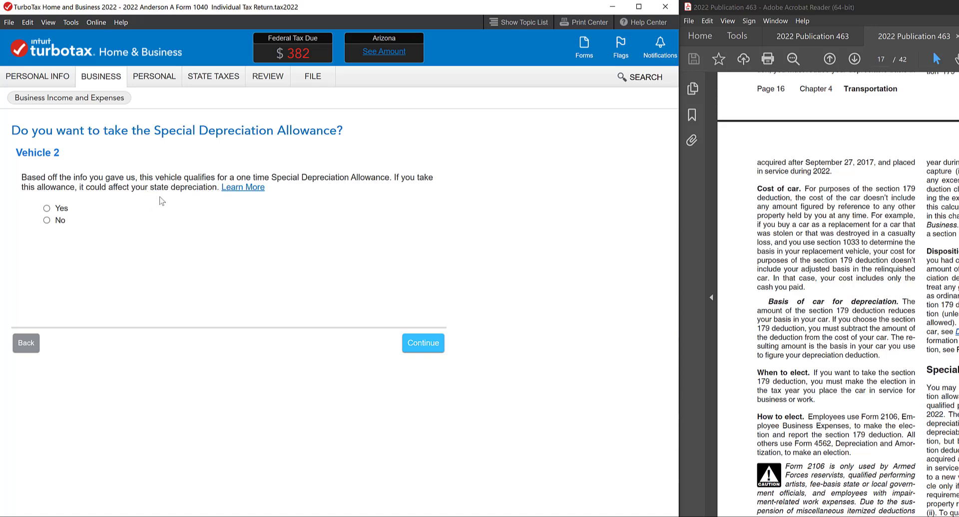
pyautogui.click(47, 208)
pyautogui.click(423, 345)
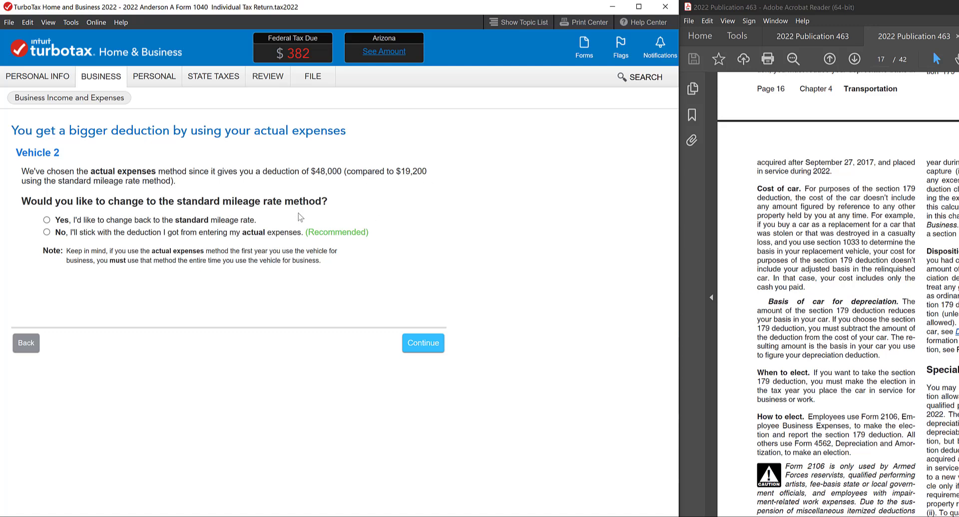
# Keep the actual expenses method for Vehicle 2 and finish its entry without any other expenses
pyautogui.click(47, 232)
pyautogui.click(432, 348)
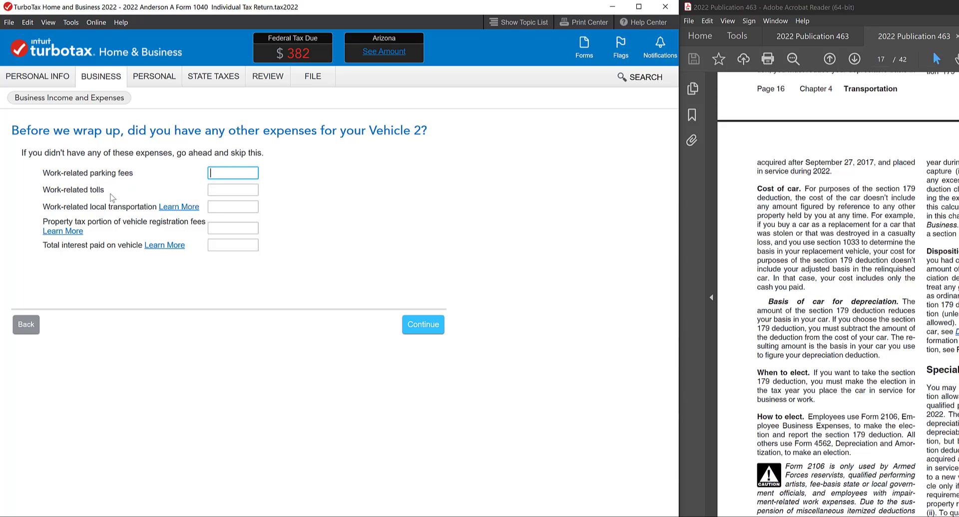
pyautogui.click(425, 326)
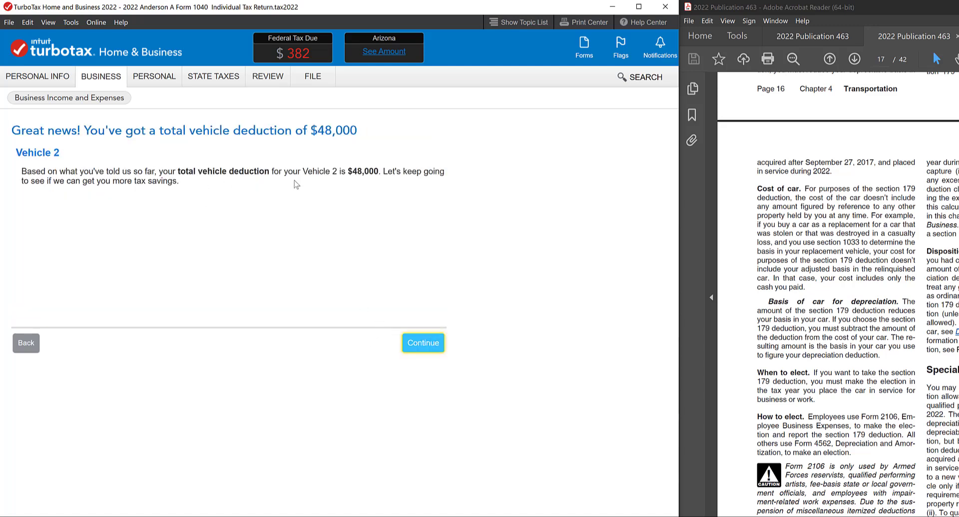
pyautogui.click(424, 344)
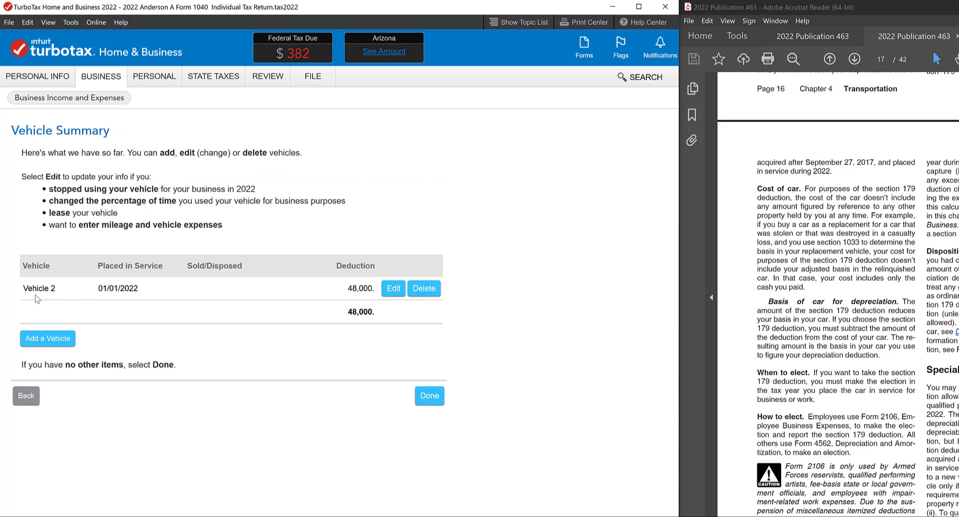
# Open Form 4562 in the return's forms and go to the listed property section in Part V
pyautogui.click(585, 48)
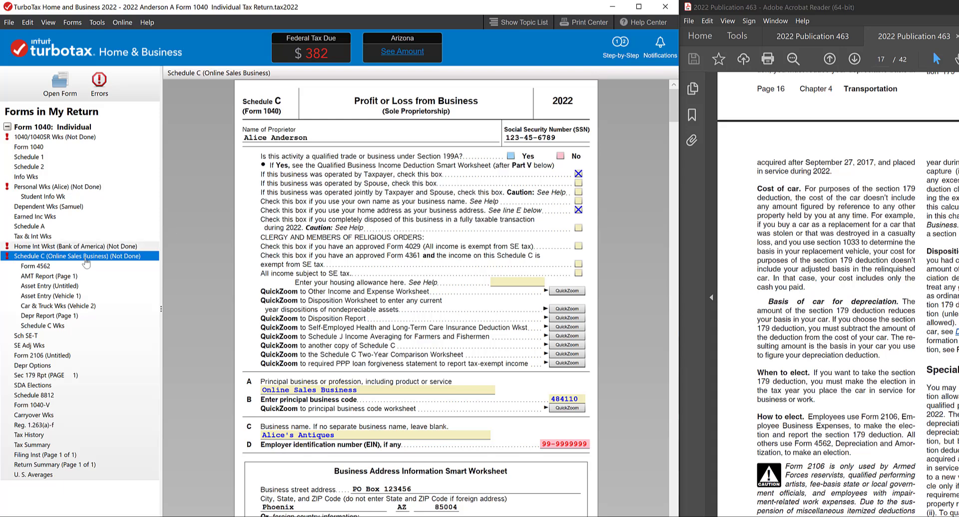
pyautogui.click(36, 267)
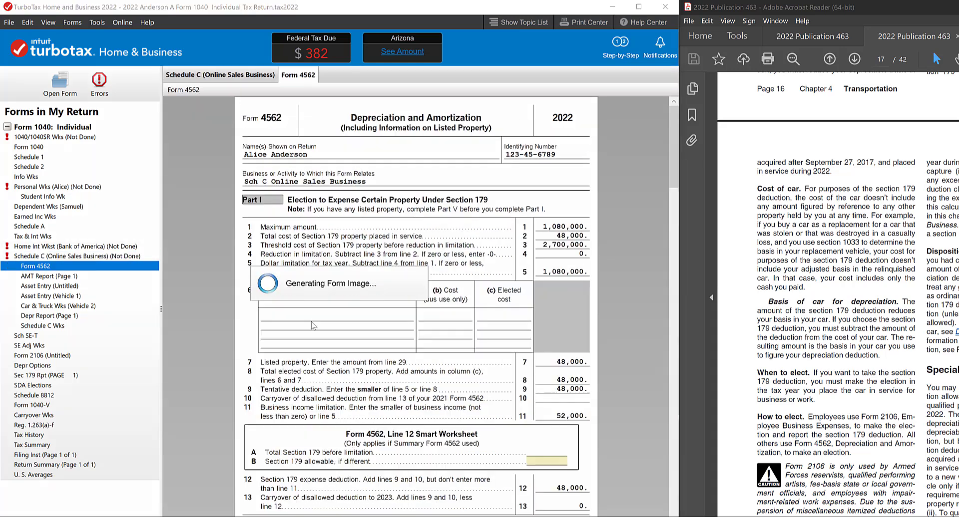
pyautogui.scroll(-8, 254, 274)
pyautogui.scroll(-10, 254, 274)
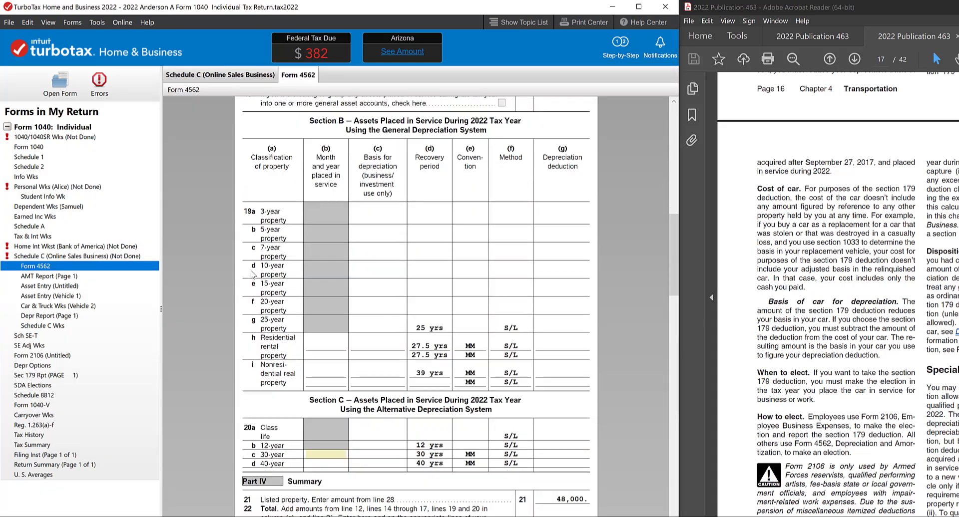
pyautogui.scroll(-3, 253, 272)
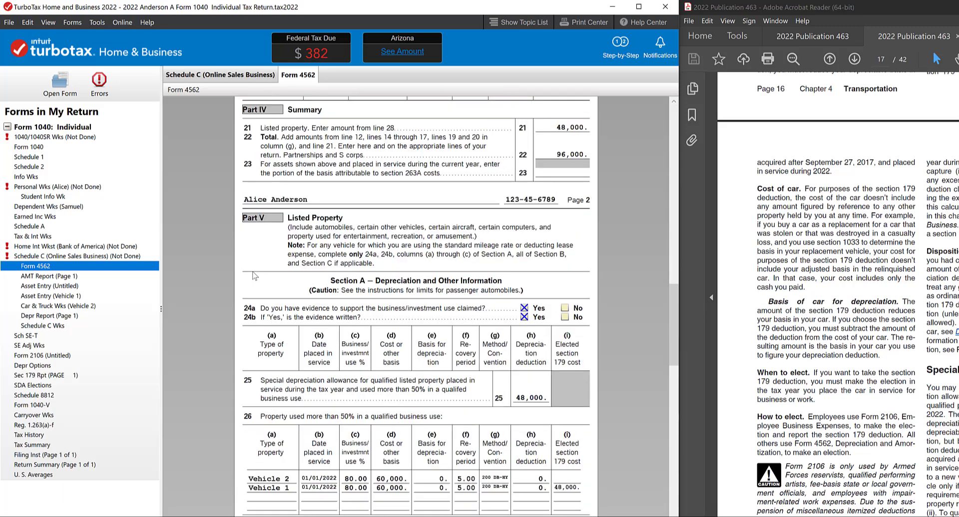
pyautogui.scroll(-1, 256, 274)
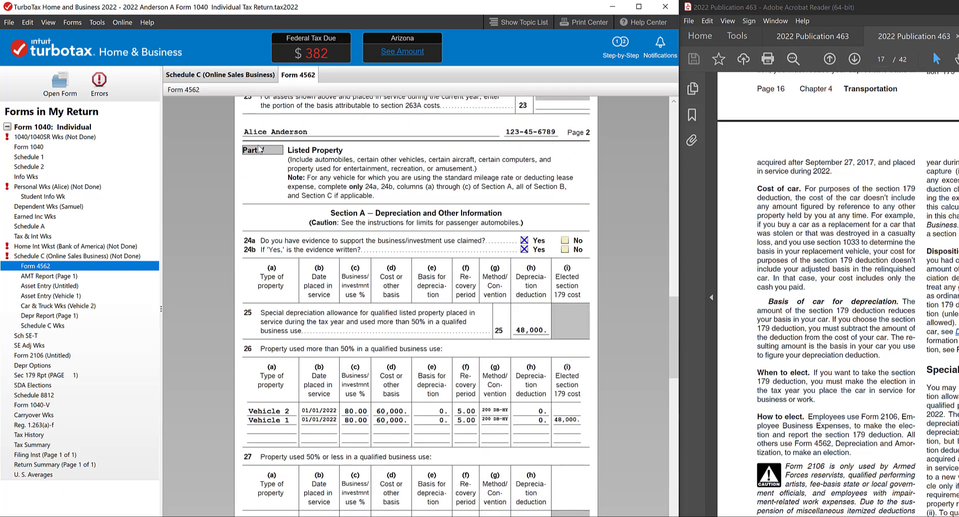
pyautogui.scroll(-1, 264, 367)
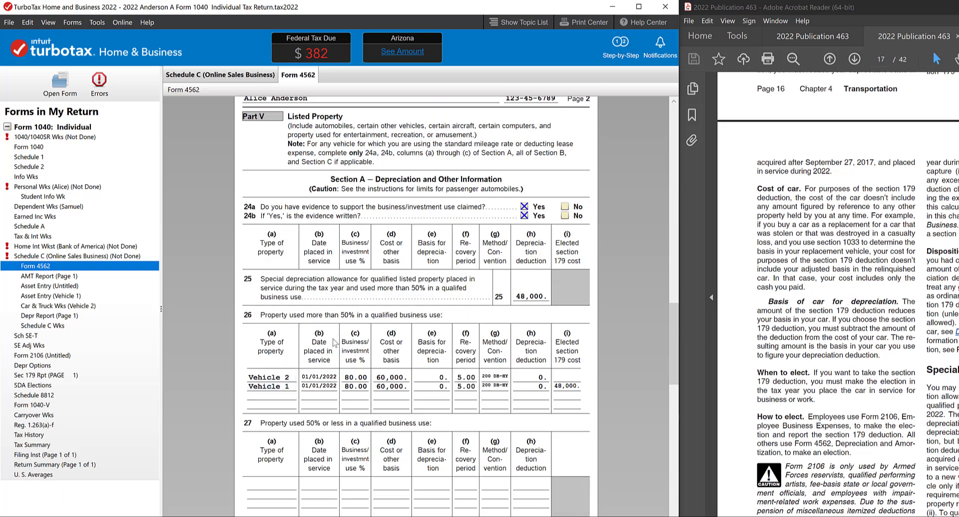
# Examine the line 26 entries for Vehicle 2 and Vehicle 1, including business use percentage, cost basis and depreciation basis
pyautogui.click(258, 378)
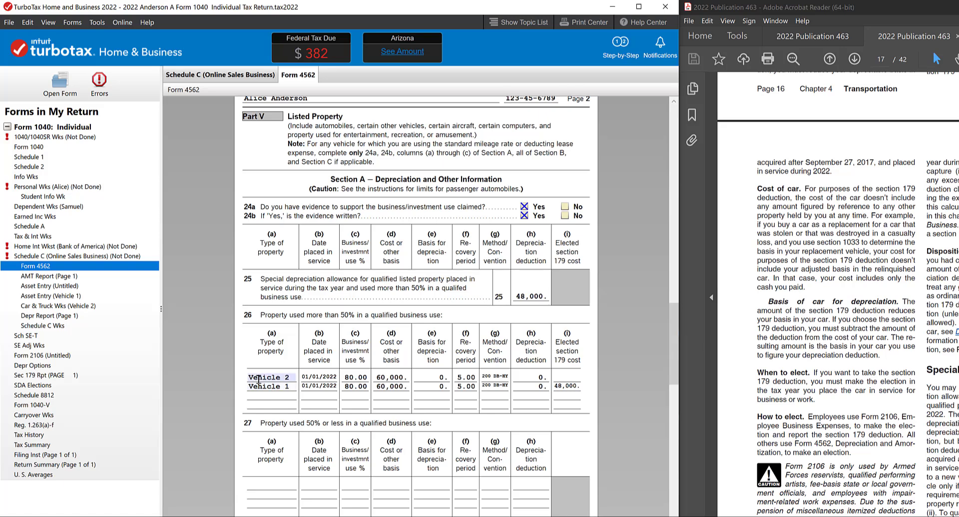
pyautogui.click(344, 378)
pyautogui.click(290, 379)
pyautogui.click(349, 378)
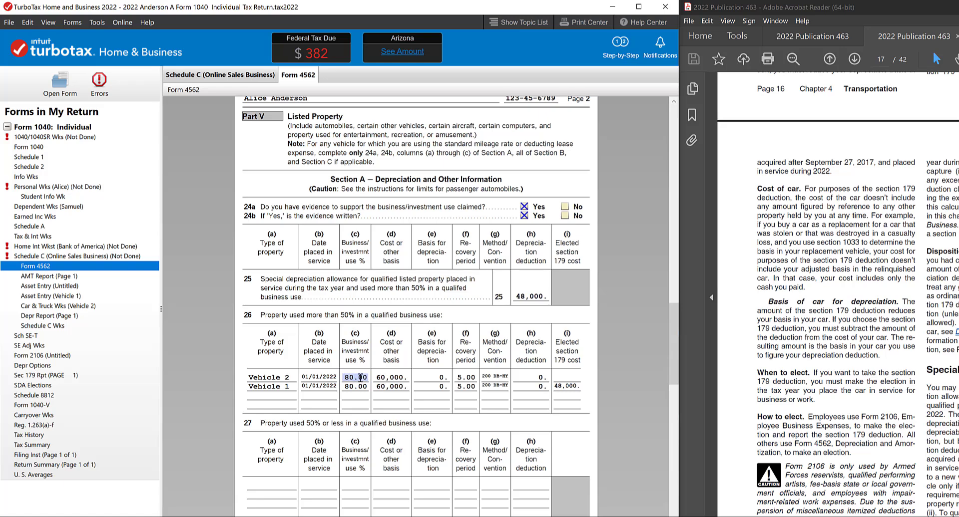
pyautogui.click(375, 378)
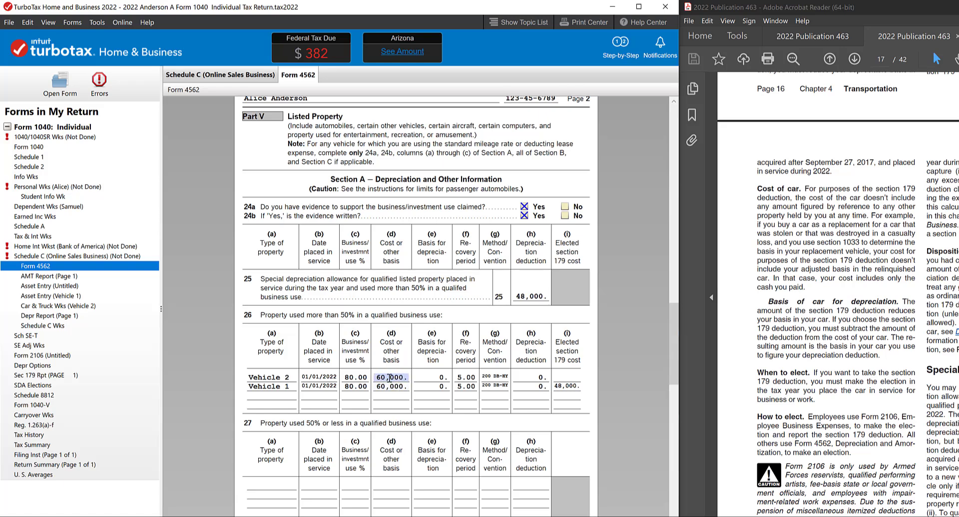
pyautogui.click(446, 377)
pyautogui.click(287, 398)
pyautogui.click(322, 387)
# Open Schedule C for the Online Sales Business and check the line 13 depreciation and section 179 expense deduction
pyautogui.click(52, 256)
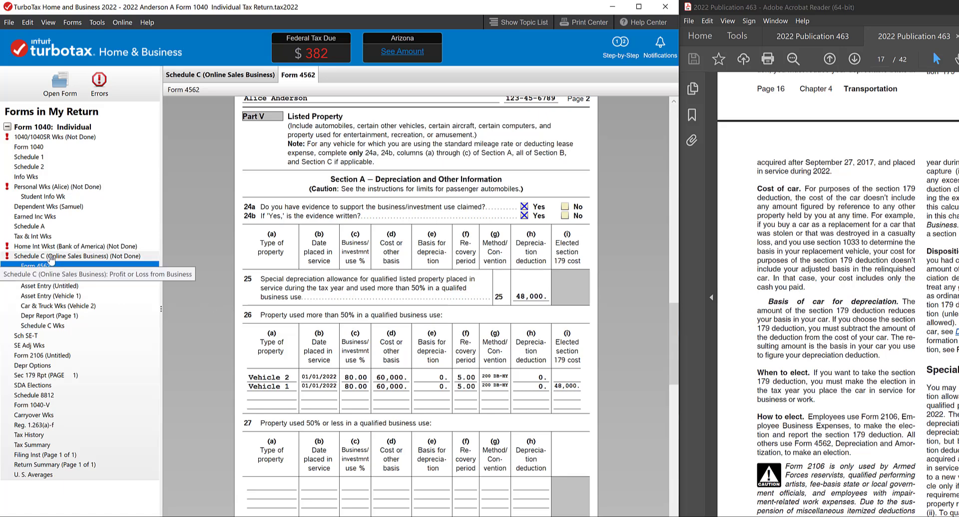
pyautogui.scroll(-15, 238, 296)
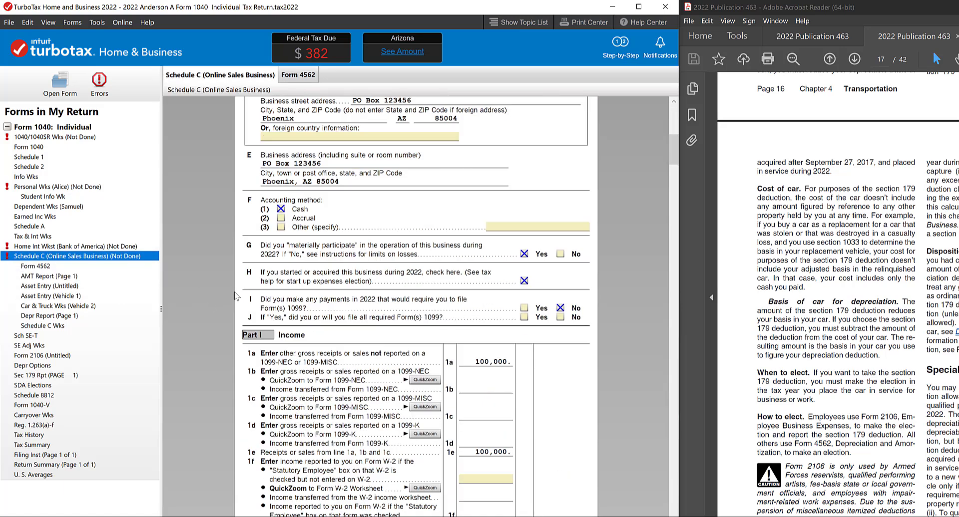
pyautogui.scroll(-14, 238, 297)
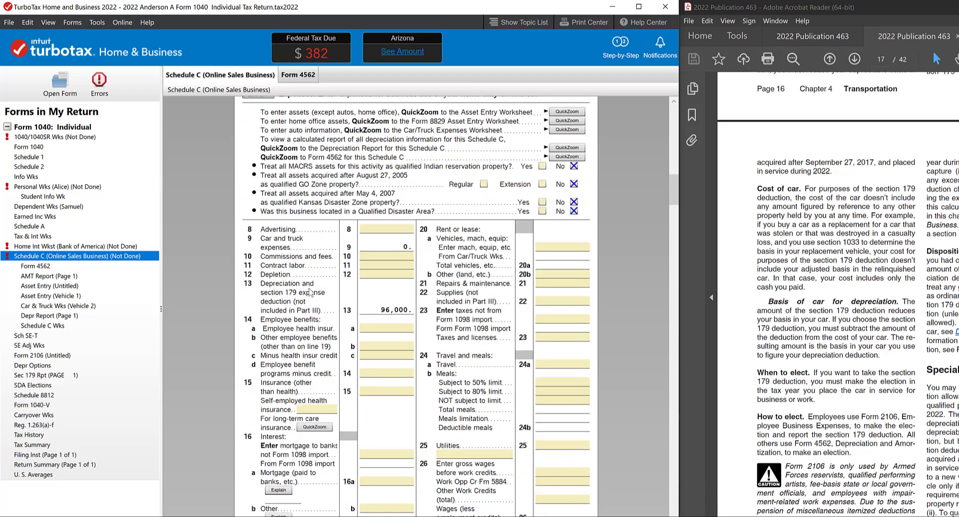
pyautogui.click(404, 310)
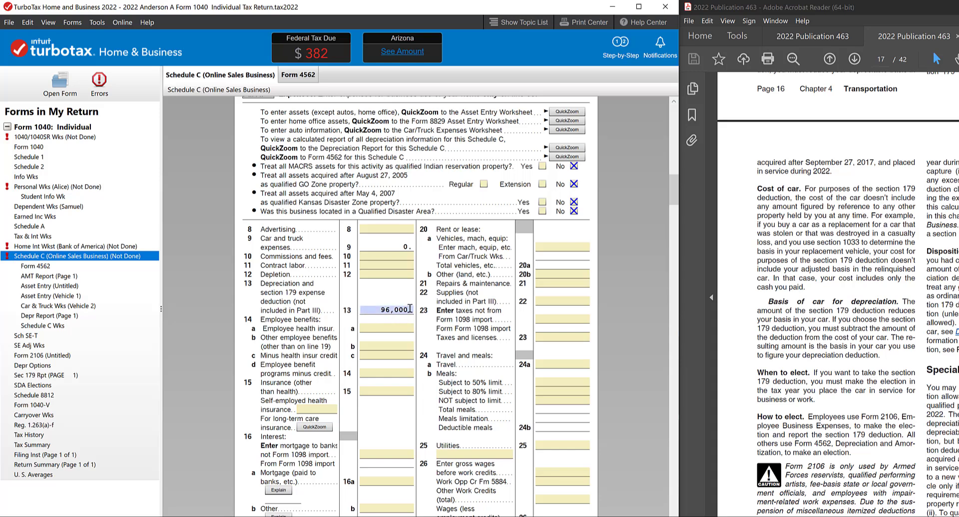
pyautogui.press('Tab')
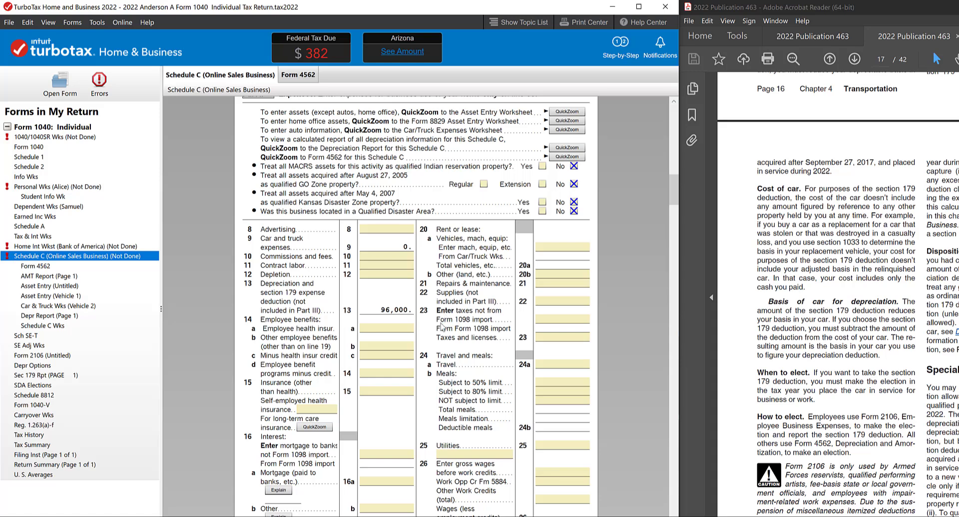
pyautogui.click(903, 5)
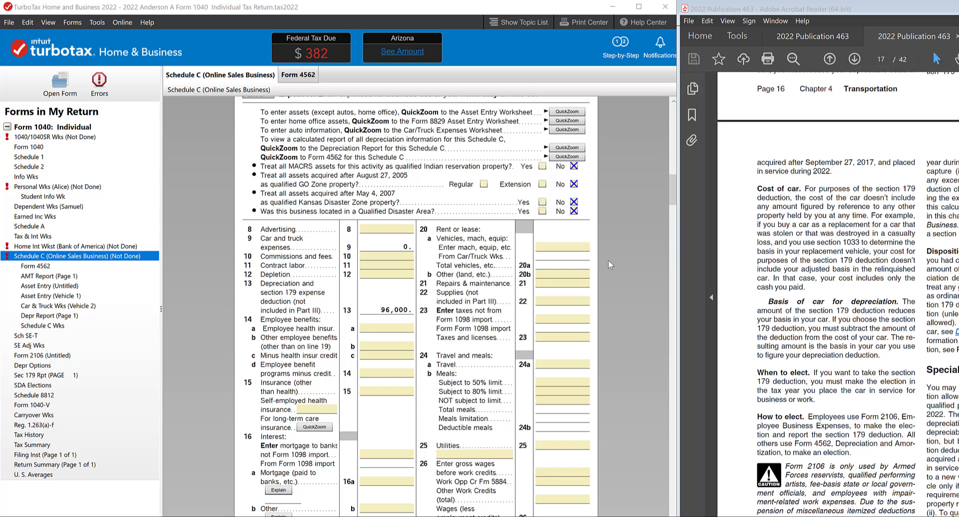
pyautogui.click(398, 309)
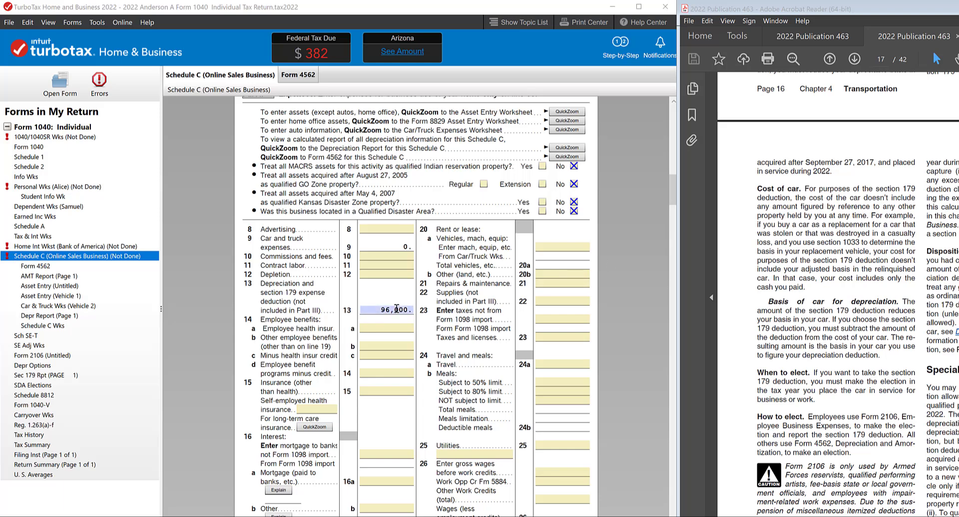
pyautogui.click(425, 317)
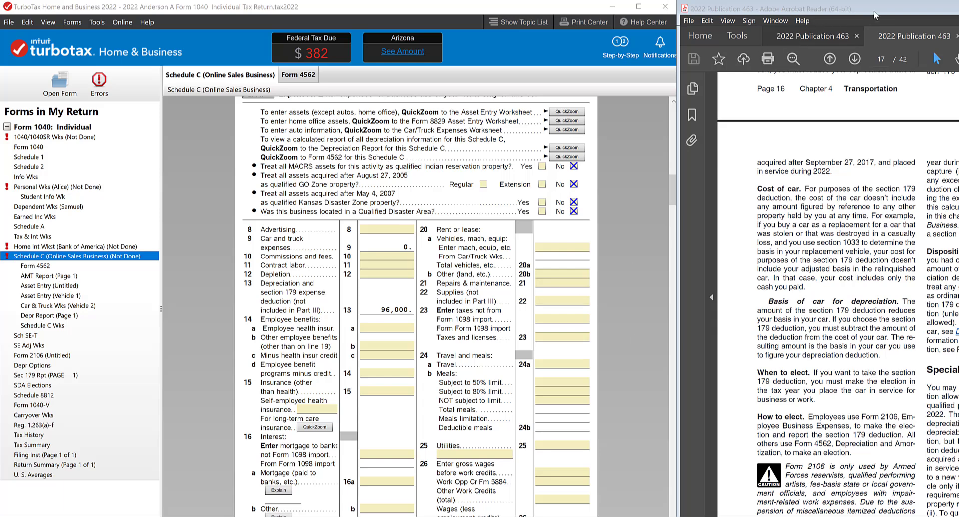
# Switch to Publication 463 in Acrobat Reader and review the Section 179 Deduction and Special Depreciation Allowance guidance
pyautogui.moveTo(889, 18); pyautogui.dragTo(800, 7)
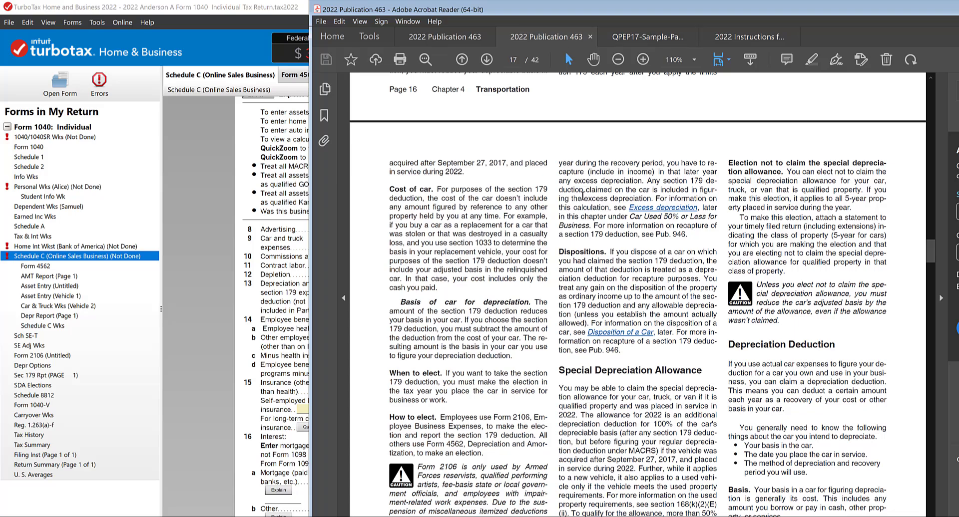
pyautogui.scroll(-6, 582, 196)
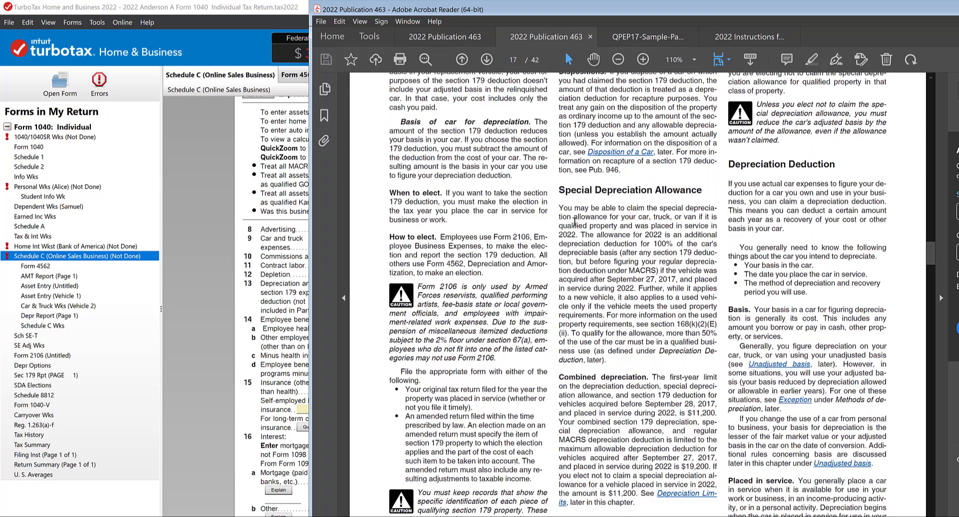
pyautogui.scroll(-6, 575, 222)
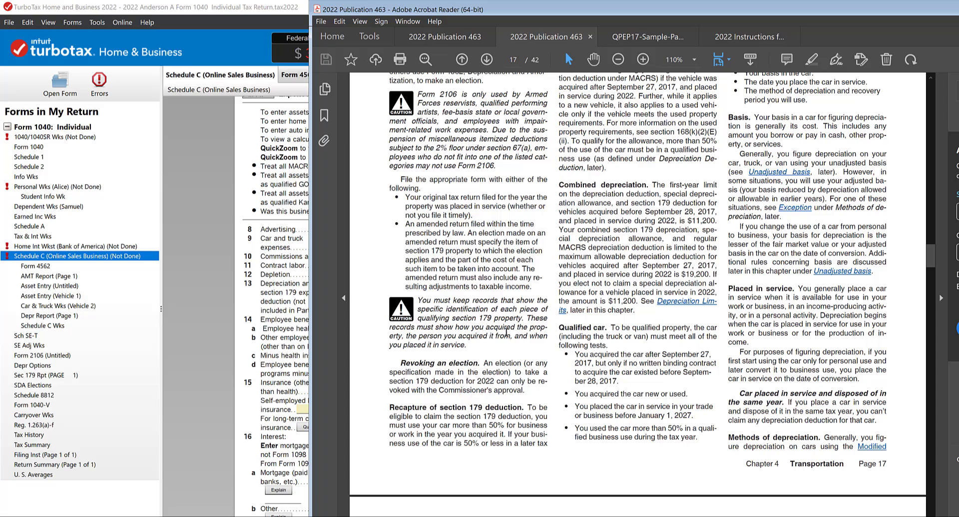
pyautogui.scroll(15, 506, 333)
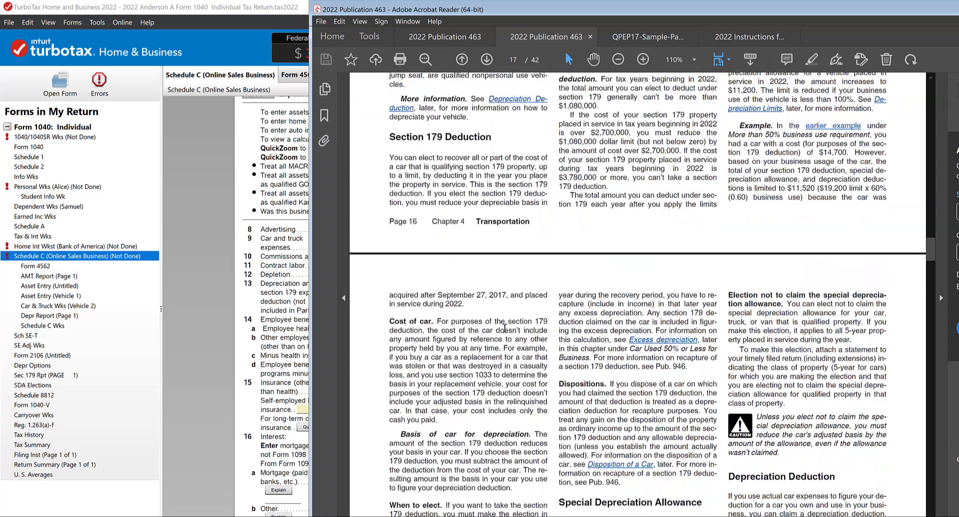
pyautogui.scroll(2, 505, 329)
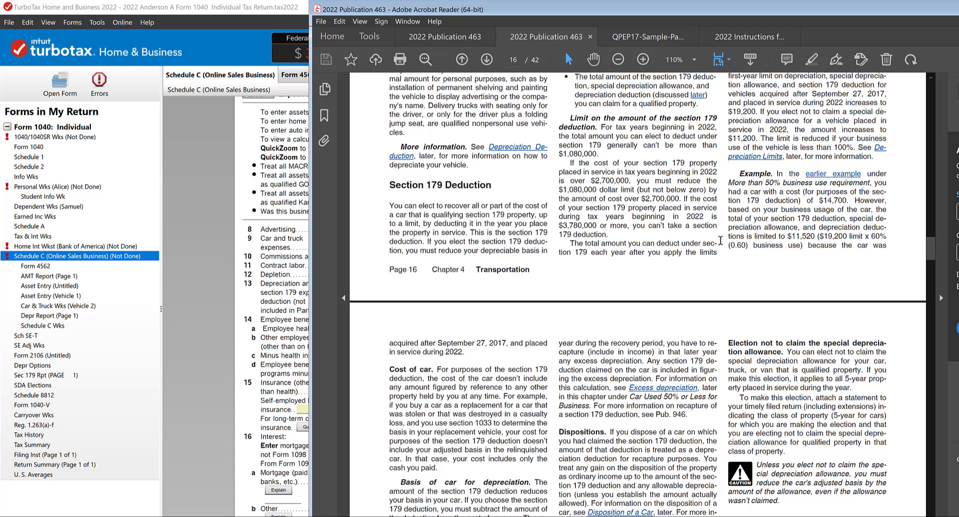
# Review the limit for sport utility and certain other vehicles in Publication 463, highlighting the sentence on the $27,000 cap
pyautogui.scroll(2, 716, 238)
pyautogui.scroll(7, 716, 232)
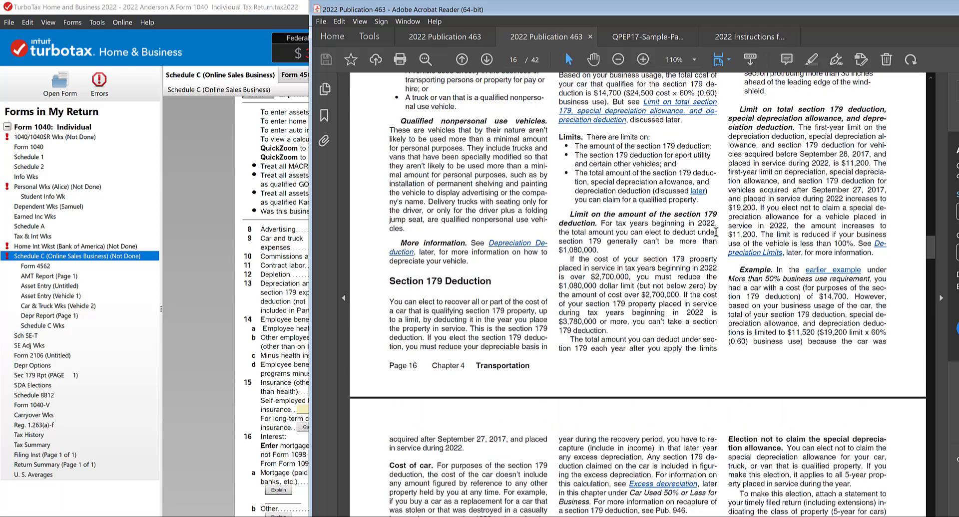
pyautogui.scroll(5, 716, 232)
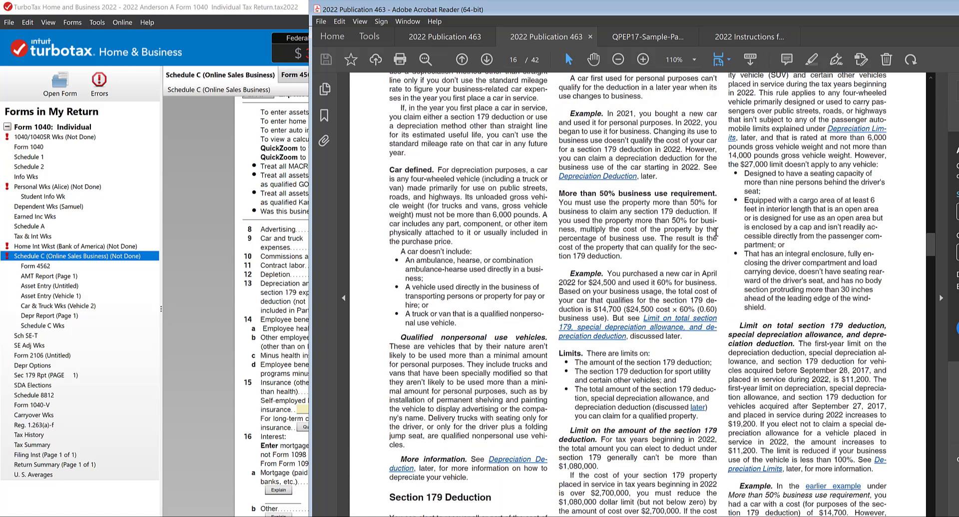
pyautogui.scroll(2, 716, 232)
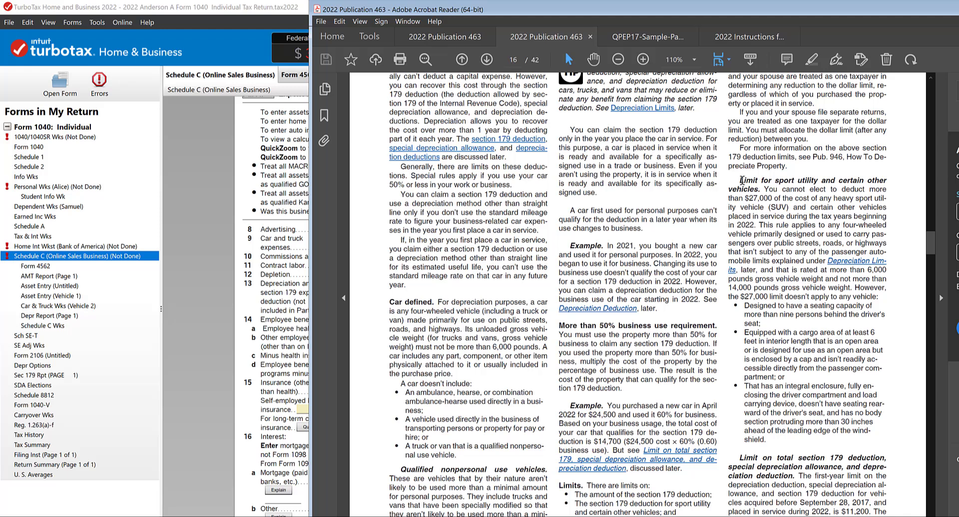
pyautogui.moveTo(742, 180); pyautogui.dragTo(764, 189)
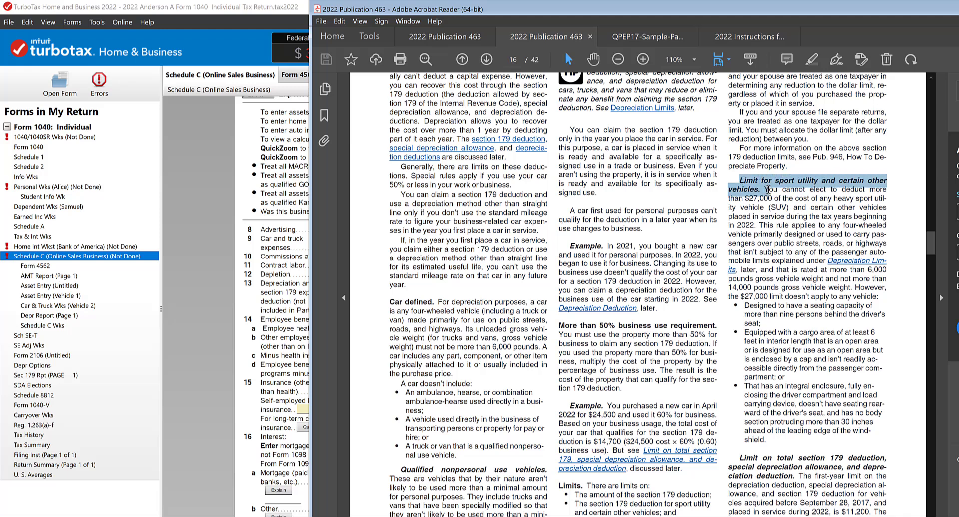
pyautogui.moveTo(860, 190); pyautogui.dragTo(875, 207)
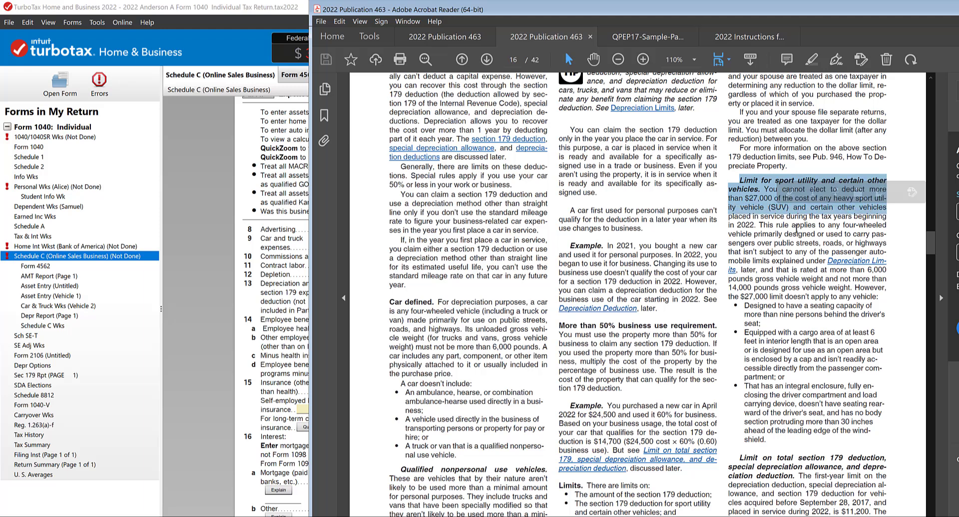
# Read which heavy vehicles the $27,000 limit covers and the three listed exceptions to it
pyautogui.click(756, 226)
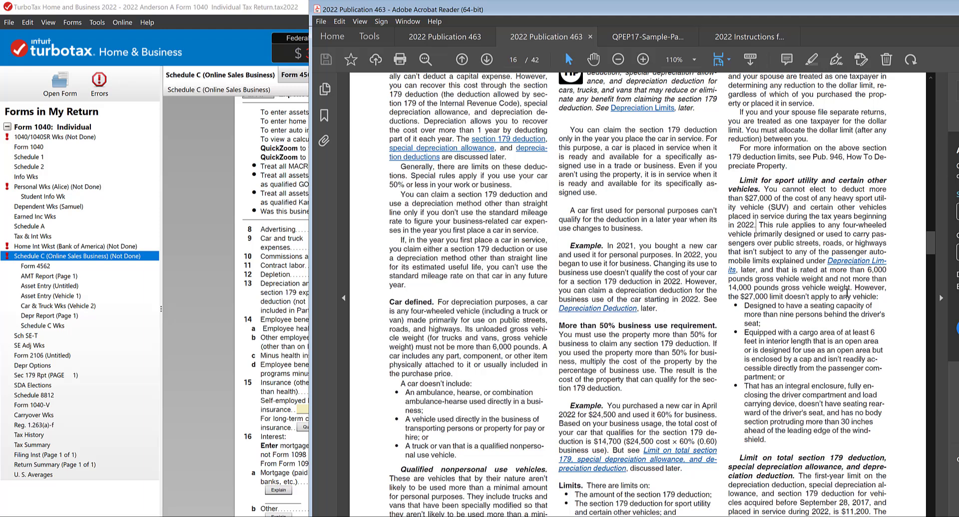
pyautogui.moveTo(741, 296); pyautogui.dragTo(866, 299)
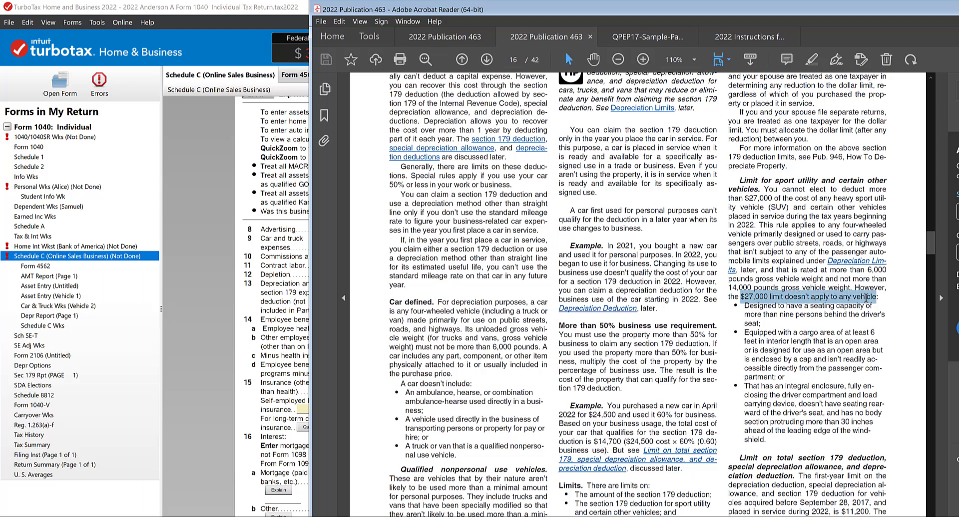
pyautogui.moveTo(774, 431); pyautogui.dragTo(743, 289)
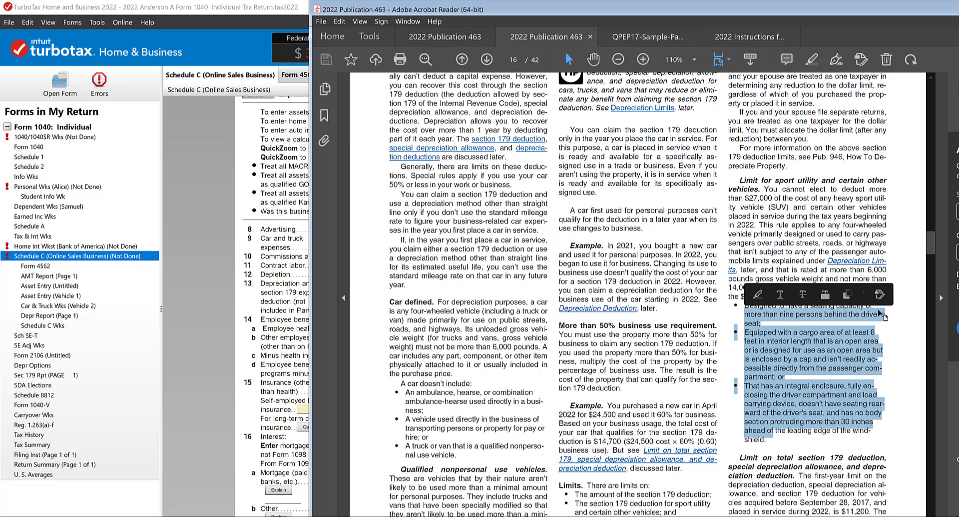
pyautogui.click(897, 315)
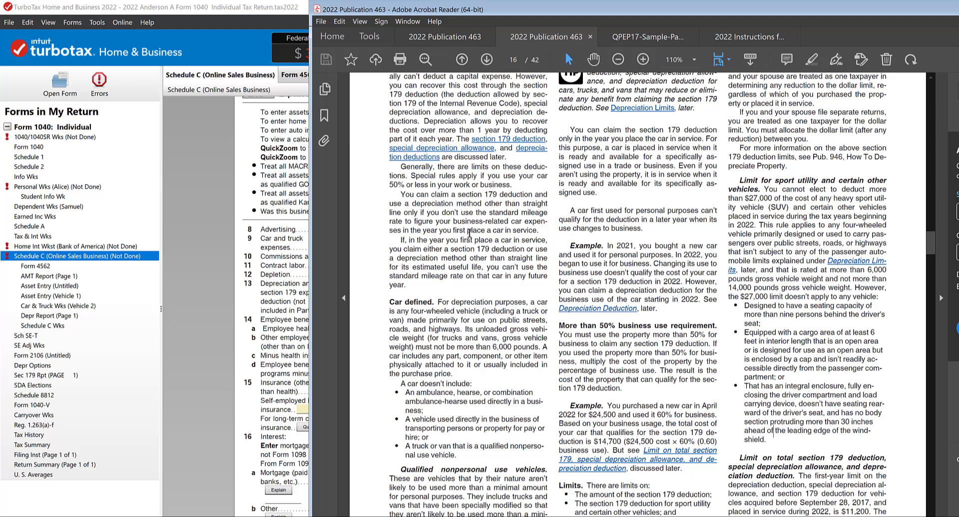
# Switch to TurboTax, return to the step-by-step interview and open the Online Sales Business for editing
pyautogui.click(255, 14)
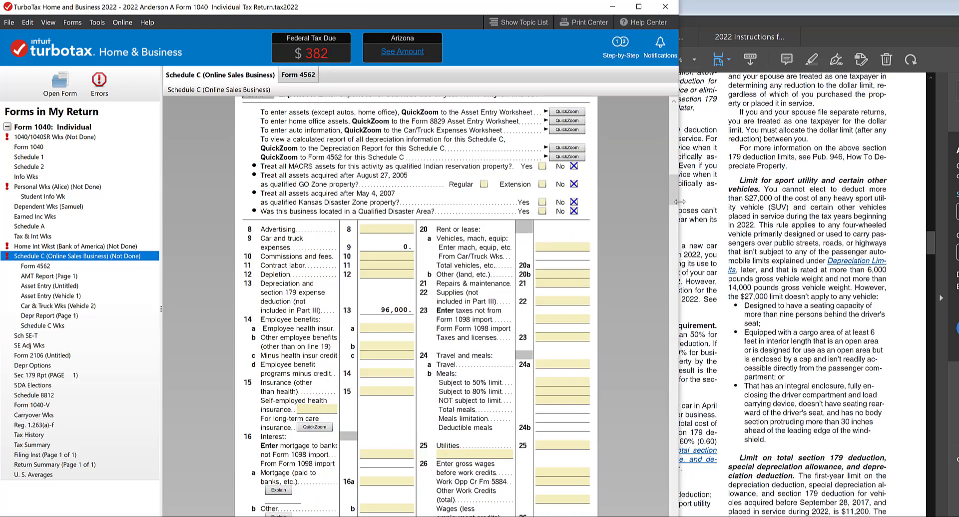
pyautogui.doubleClick(498, 268)
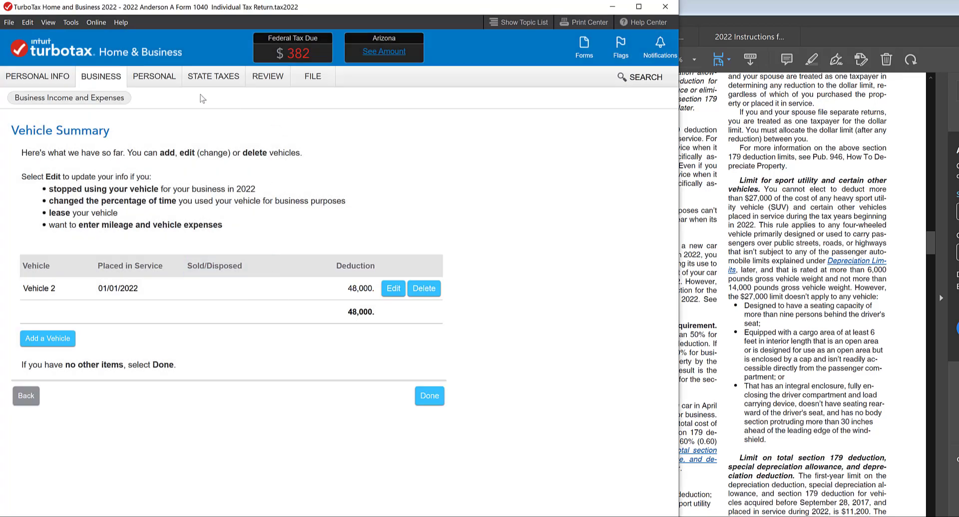
pyautogui.click(90, 99)
pyautogui.click(287, 238)
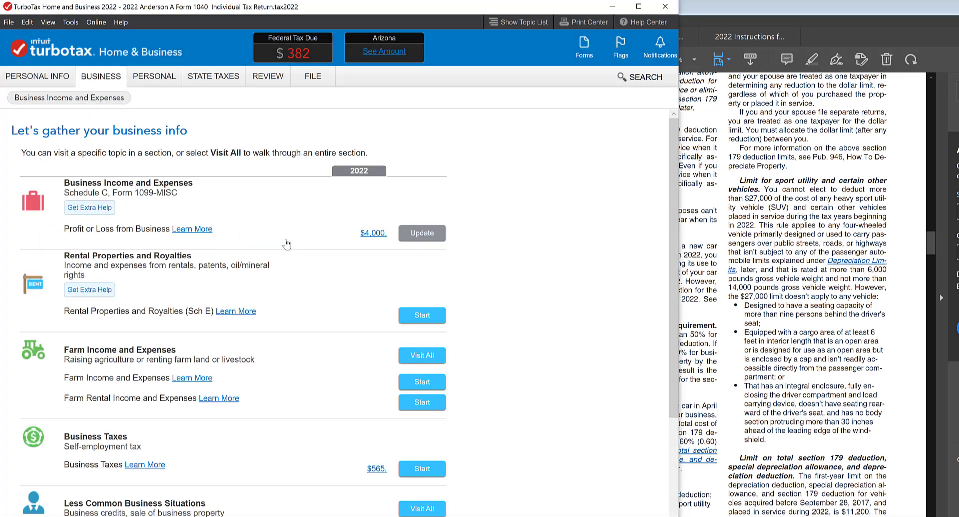
pyautogui.scroll(-3, 241, 276)
pyautogui.scroll(2, 241, 276)
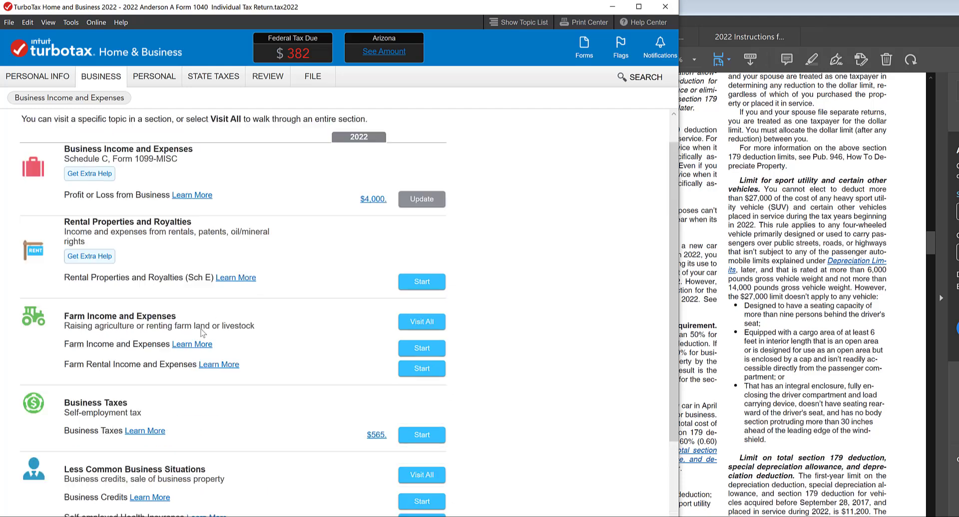
pyautogui.click(422, 198)
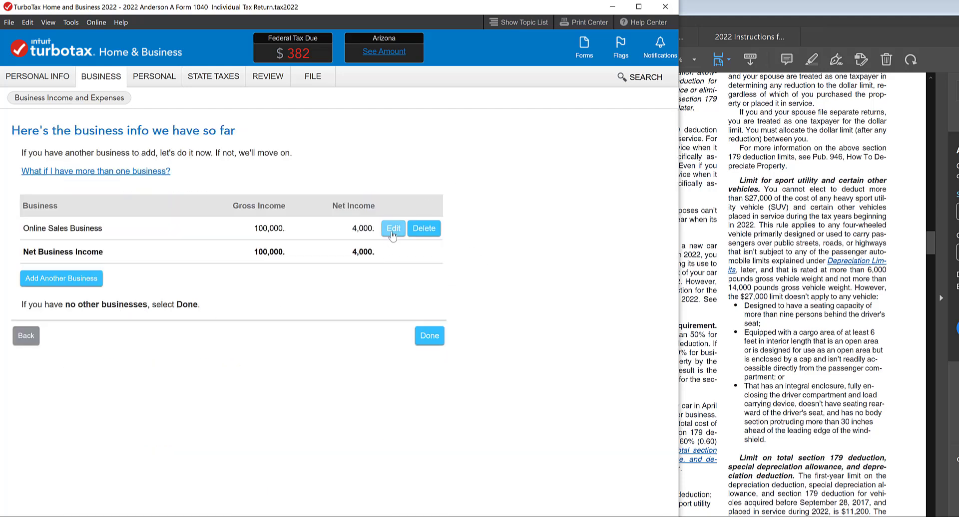
pyautogui.press('Return')
# Open the assets being depreciated for the business and go directly to the asset summary
pyautogui.scroll(-2, 325, 298)
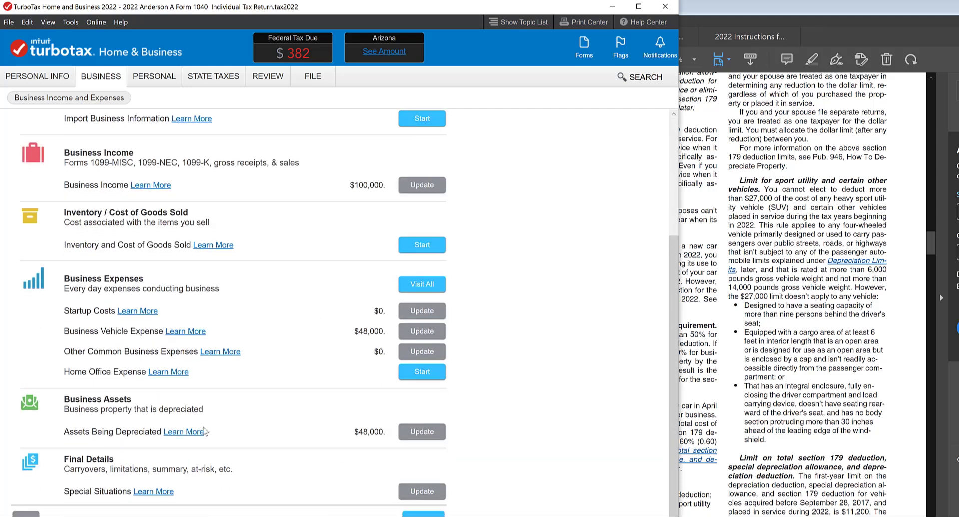
pyautogui.click(401, 439)
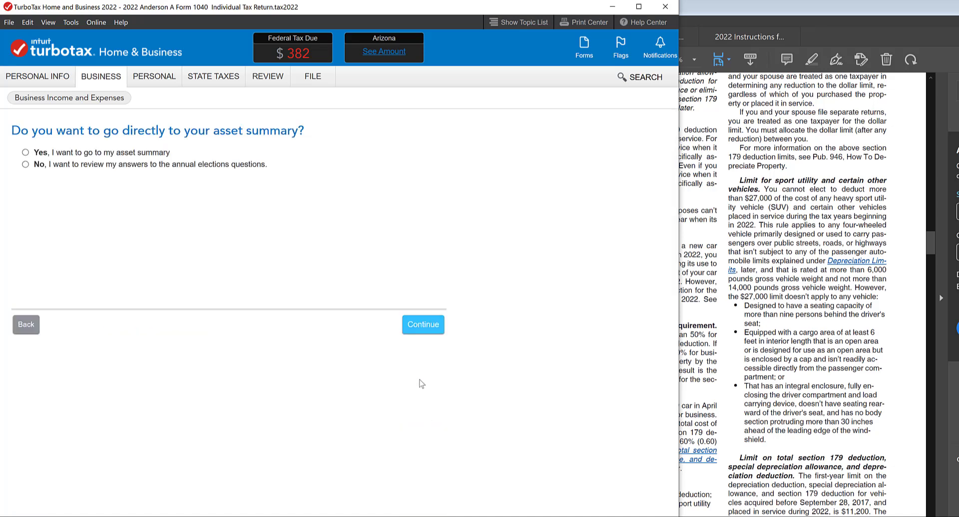
pyautogui.click(26, 152)
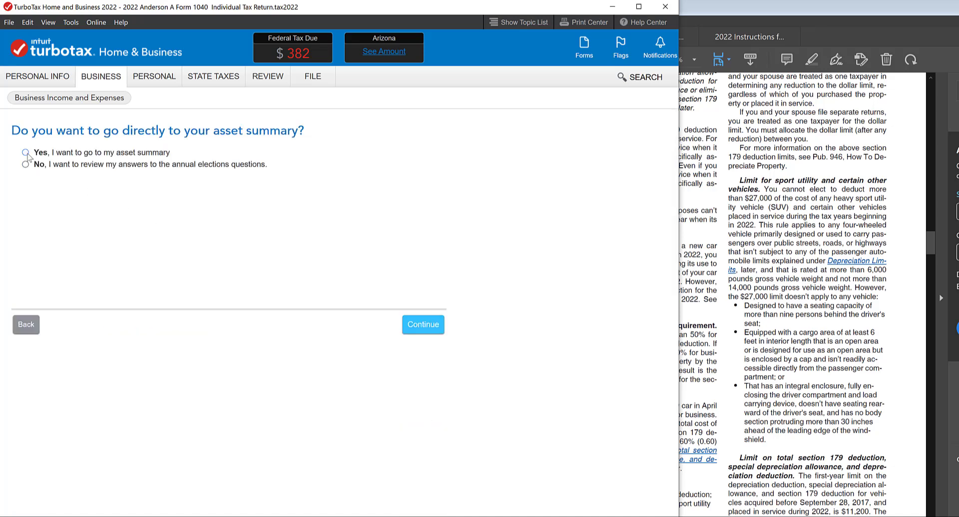
pyautogui.click(419, 326)
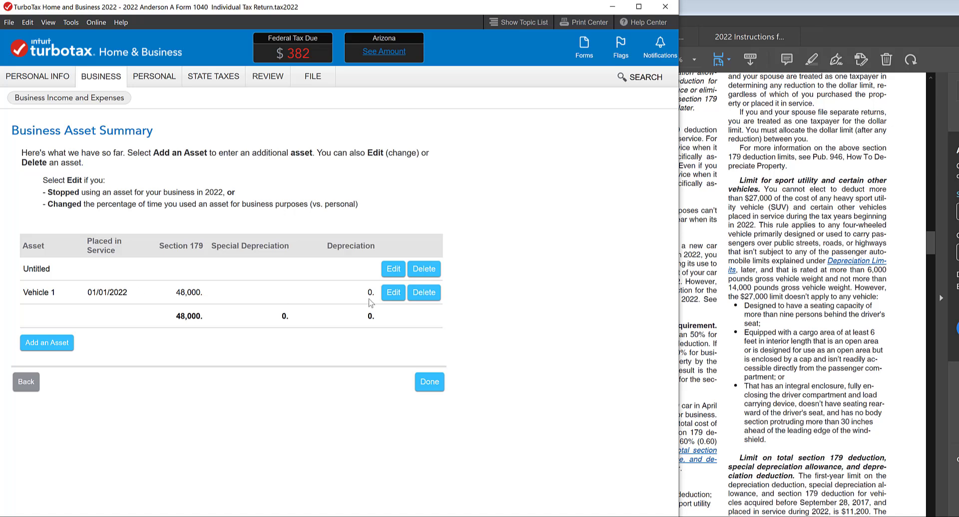
# Open Vehicle 1 and review its asset type, category, cost, acquisition date and business use percentage
pyautogui.click(392, 295)
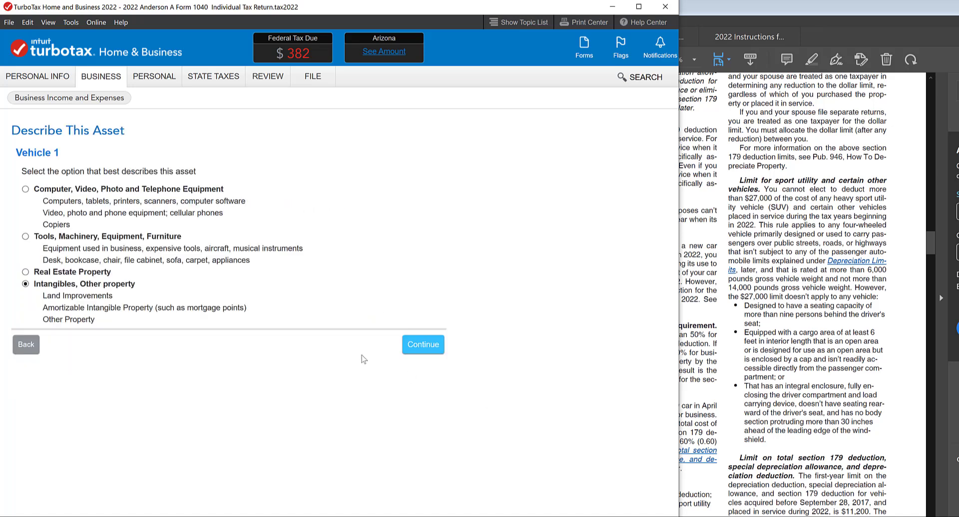
pyautogui.click(423, 345)
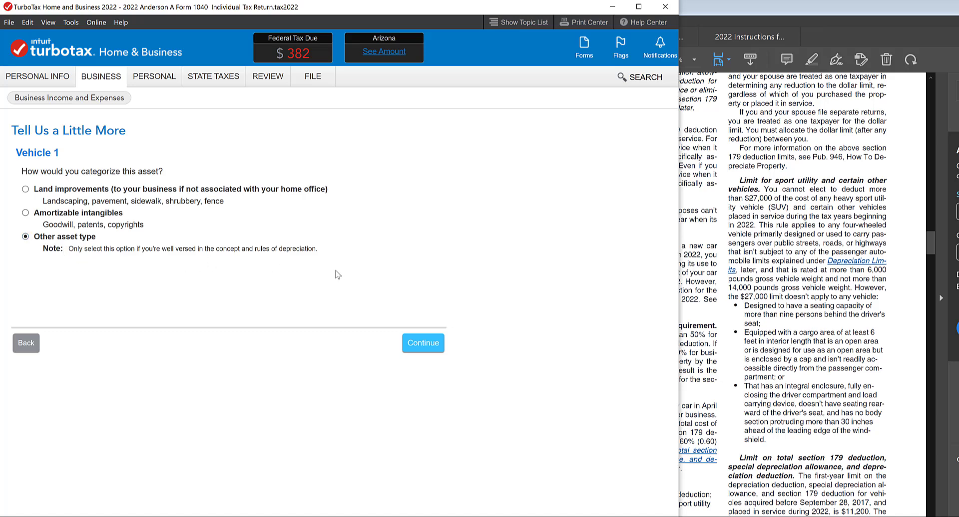
pyautogui.click(425, 345)
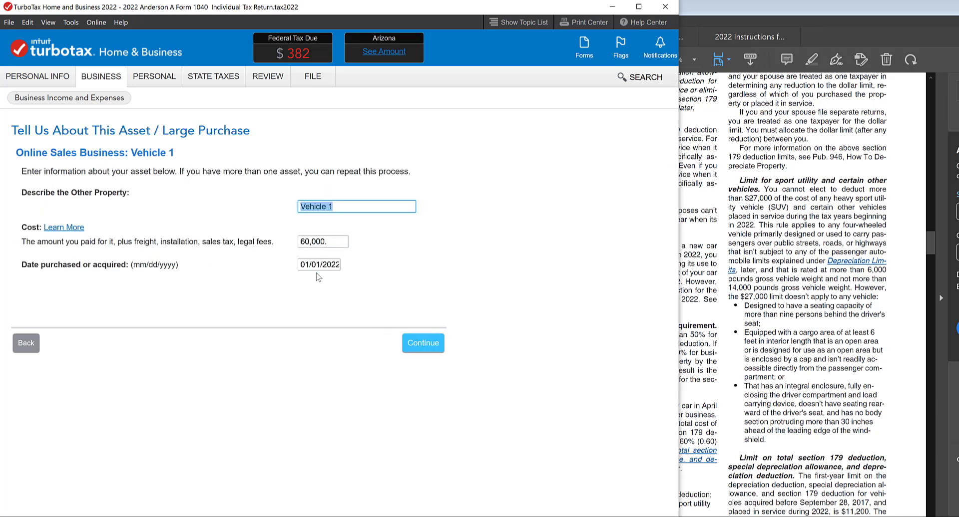
pyautogui.click(428, 350)
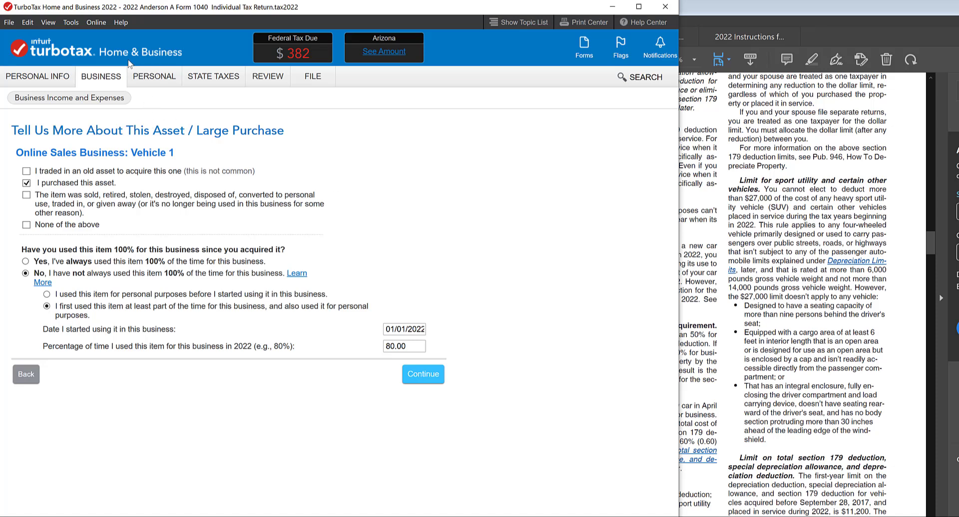
# Return to the Online Sales Business overview of income and expenses, choosing to explore the sections independently
pyautogui.click(98, 100)
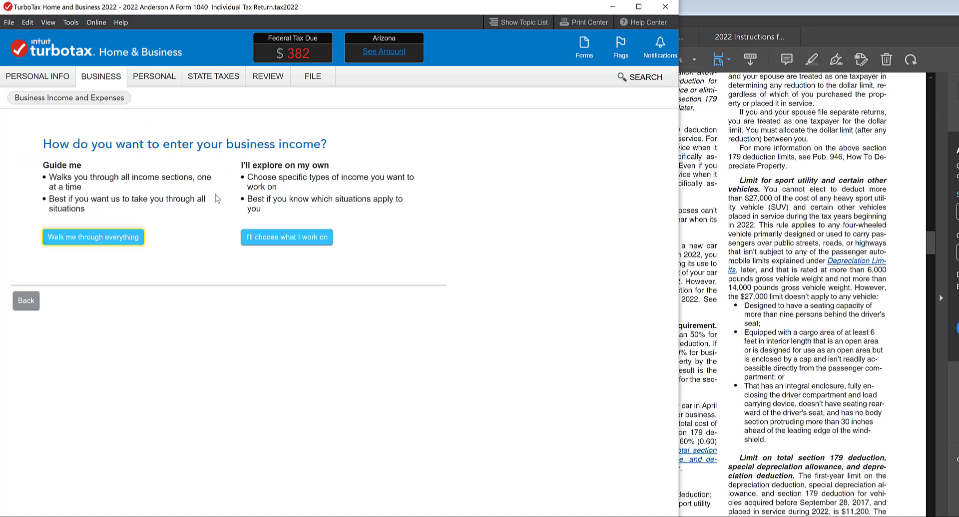
pyautogui.click(286, 240)
pyautogui.click(431, 236)
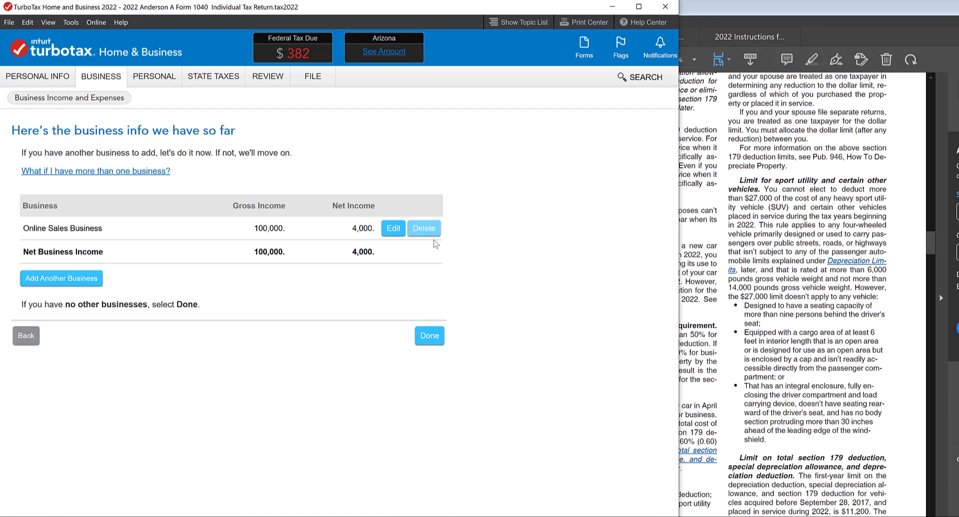
pyautogui.click(393, 224)
pyautogui.scroll(-3, 356, 315)
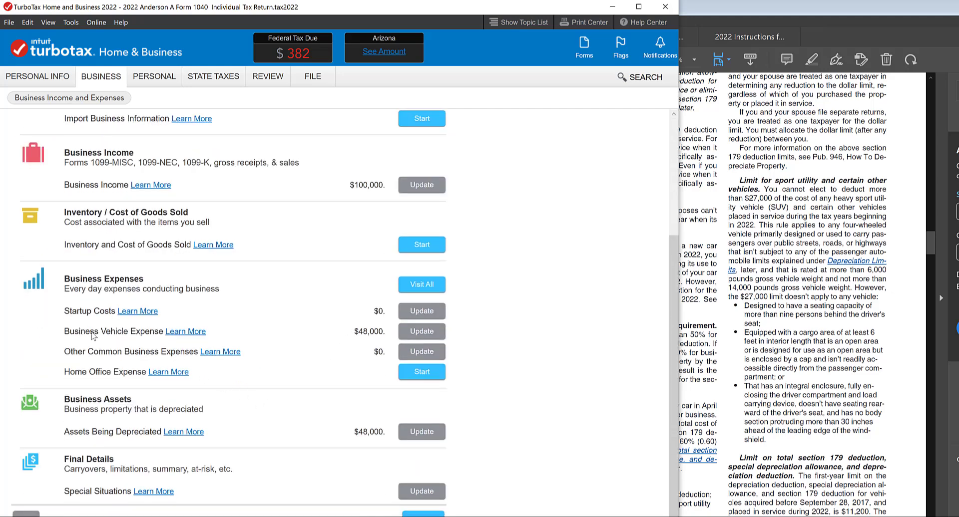
# Open Vehicle 2 from the business vehicle expenses and examine the available vehicle types without changing the selection
pyautogui.click(422, 333)
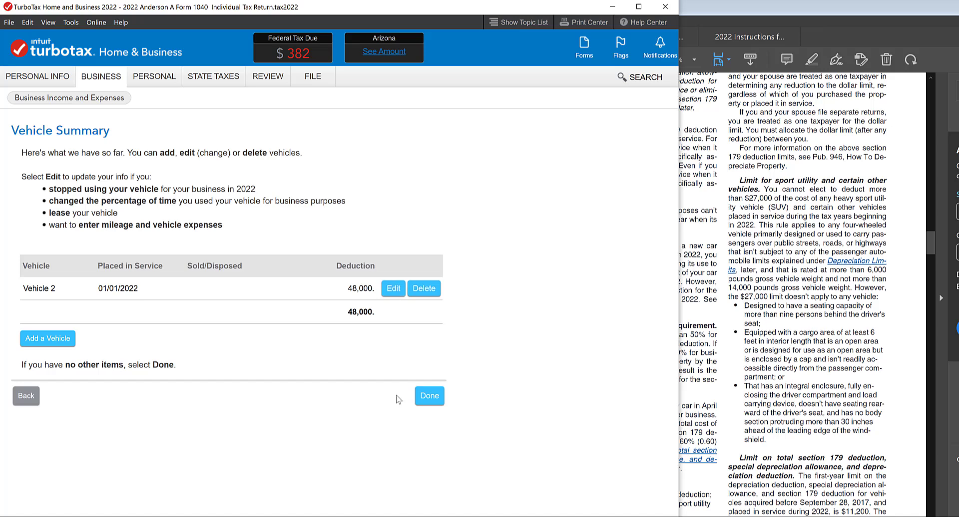
pyautogui.click(393, 288)
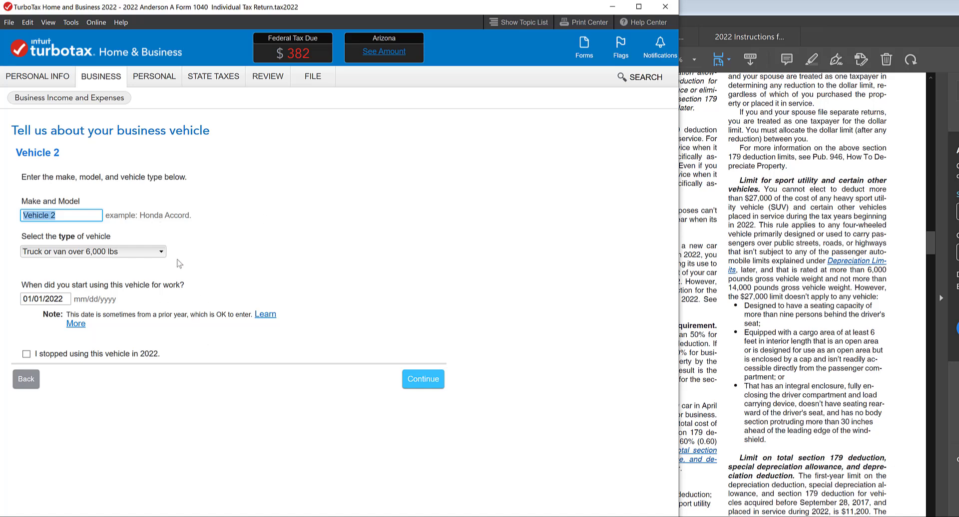
pyautogui.click(162, 252)
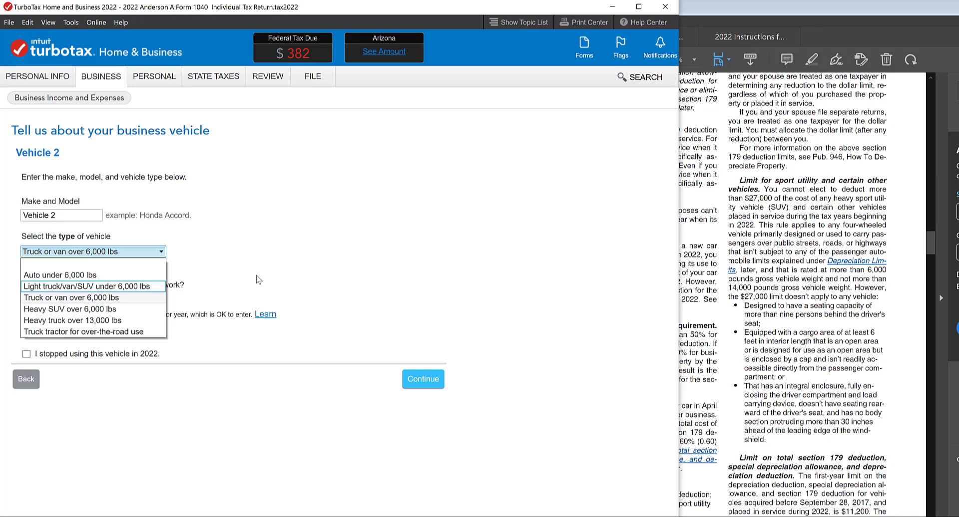
pyautogui.click(214, 260)
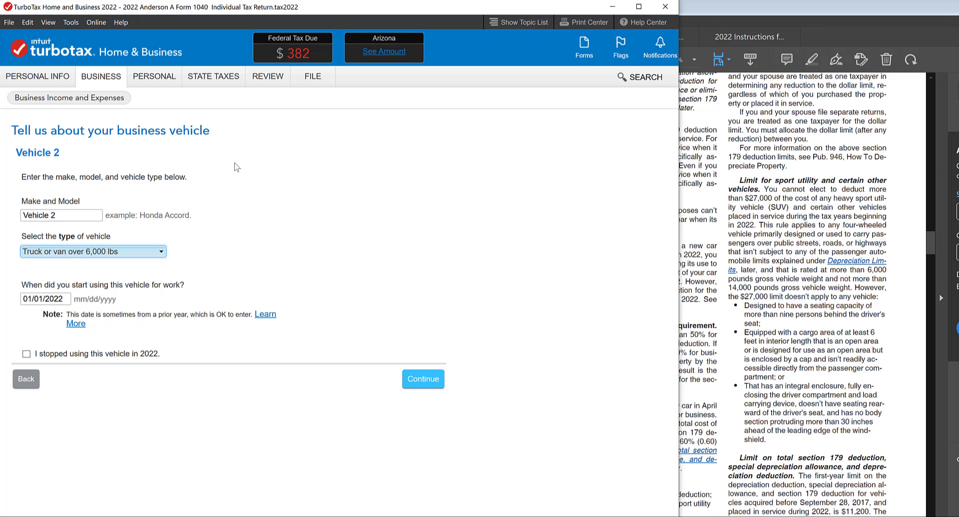
# Switch to the return's forms and check the Car & Truck Worksheet for Vehicle 2 and line 13 of Schedule C
pyautogui.click(584, 49)
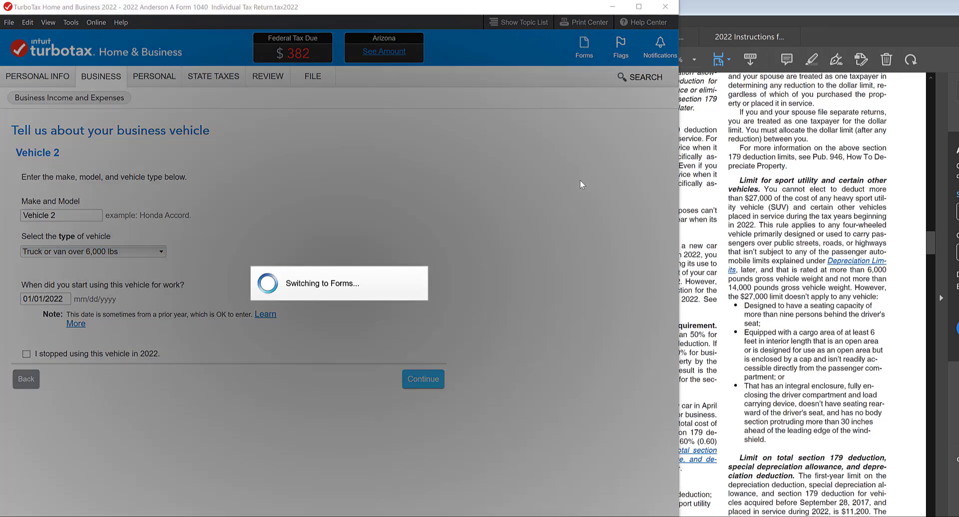
pyautogui.scroll(-5, 526, 296)
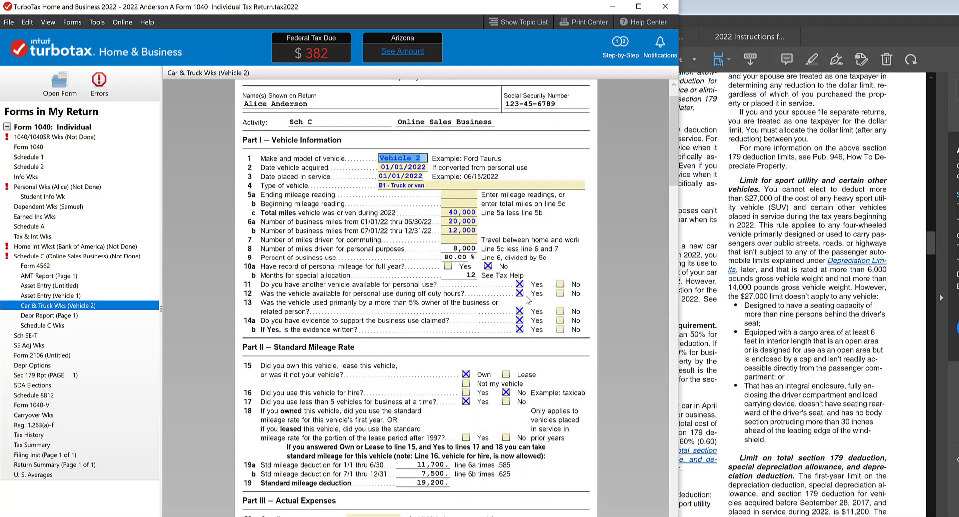
pyautogui.click(39, 256)
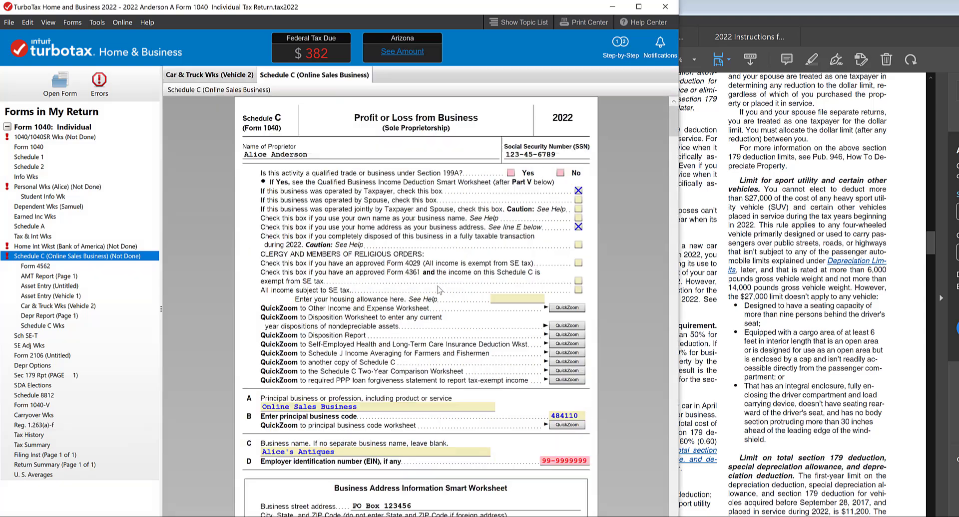
pyautogui.scroll(-10, 438, 286)
pyautogui.scroll(-10, 434, 294)
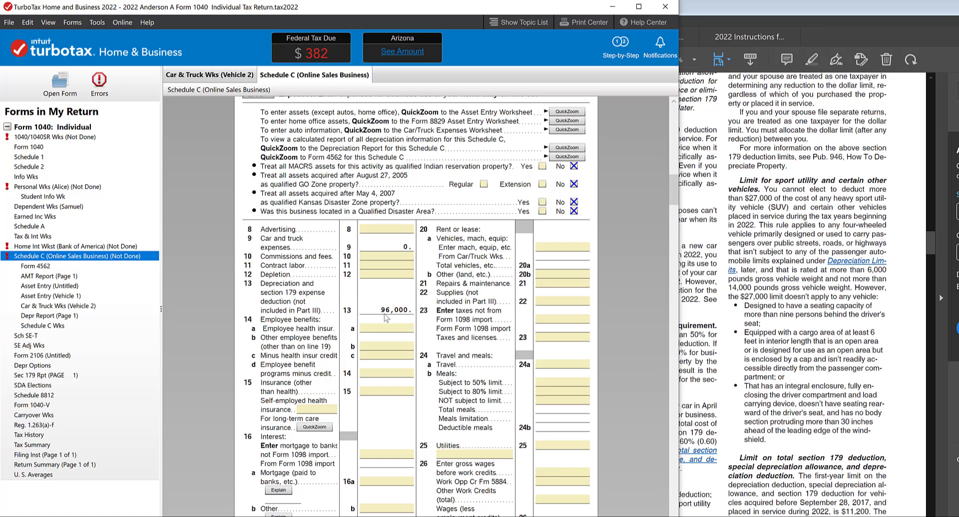
pyautogui.click(400, 327)
# Highlight the $27,000 limit in Publication 463 and compare it with the line 13 deduction on Schedule C
pyautogui.click(718, 190)
pyautogui.click(747, 198)
pyautogui.moveTo(745, 198); pyautogui.dragTo(773, 198)
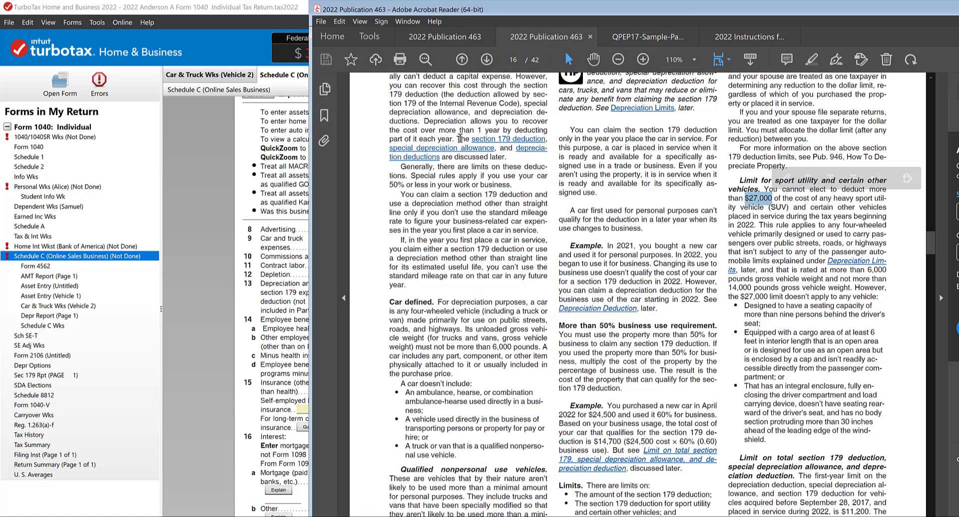
pyautogui.click(227, 11)
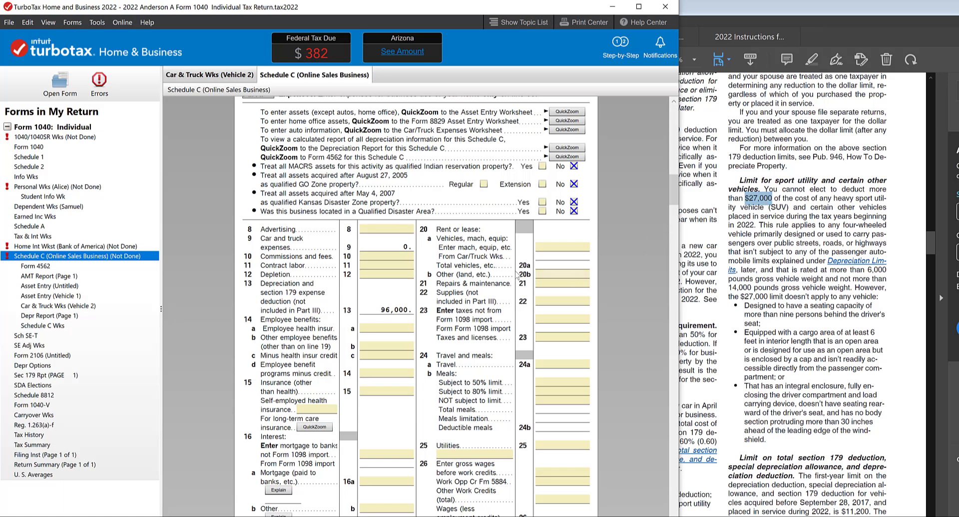
pyautogui.click(404, 309)
# Review Vehicle 2's type, ownership, mileage documentation and mileage entries in the interview, and return to the forms
pyautogui.click(617, 48)
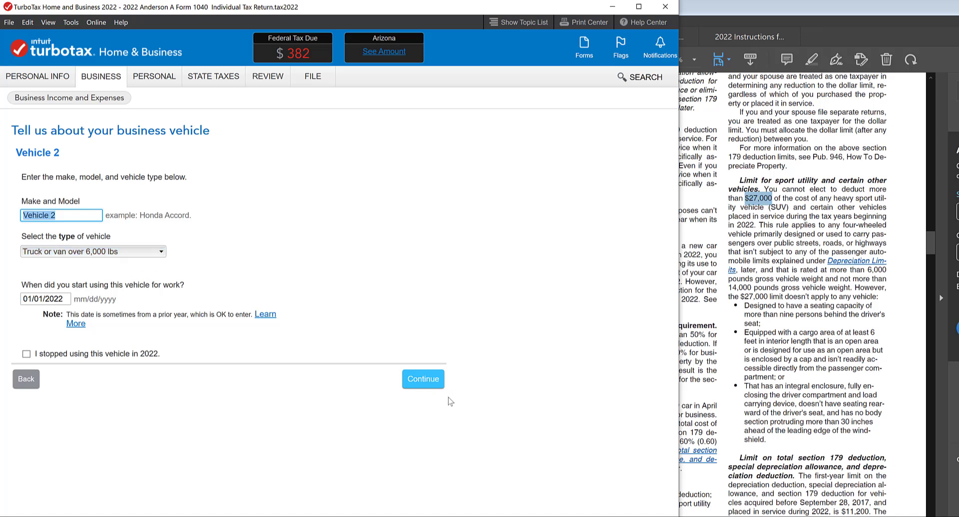
pyautogui.click(424, 380)
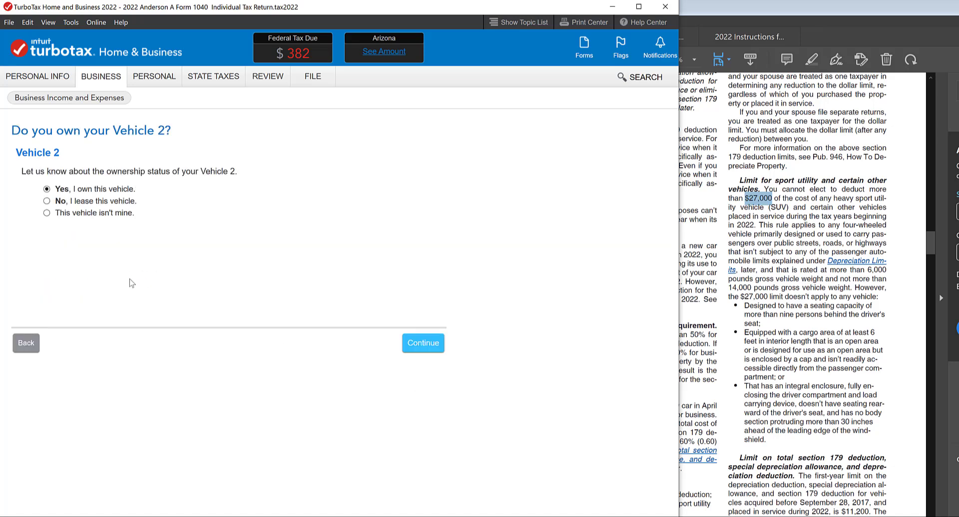
pyautogui.click(426, 348)
pyautogui.click(423, 343)
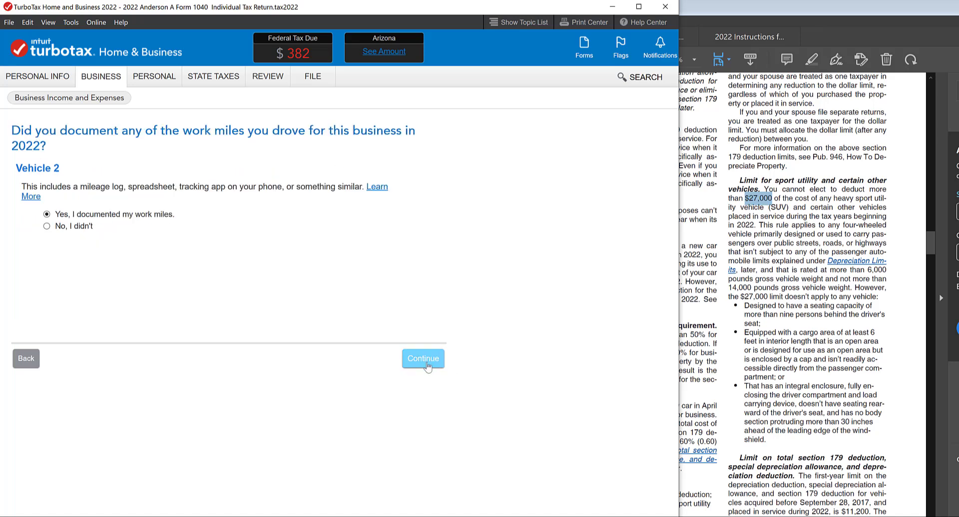
pyautogui.click(424, 363)
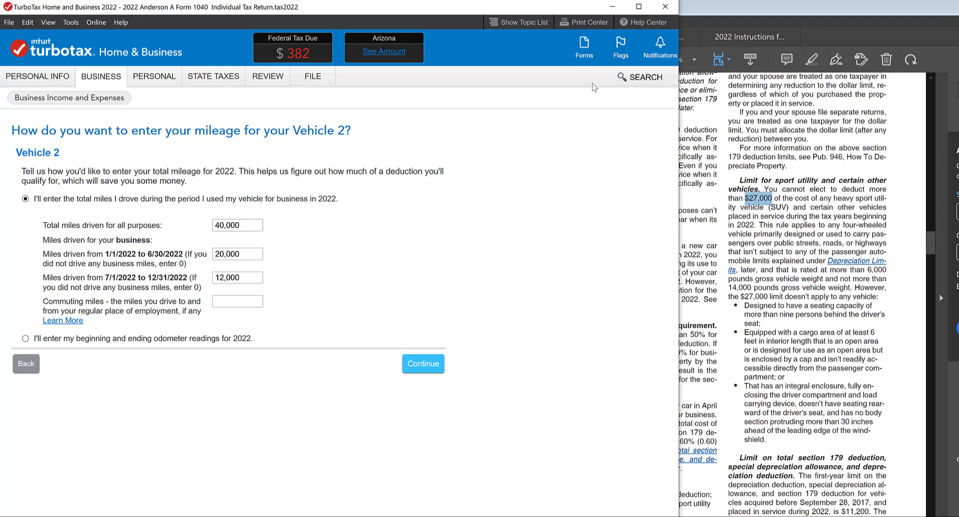
pyautogui.hotkey('ctrl', '2')
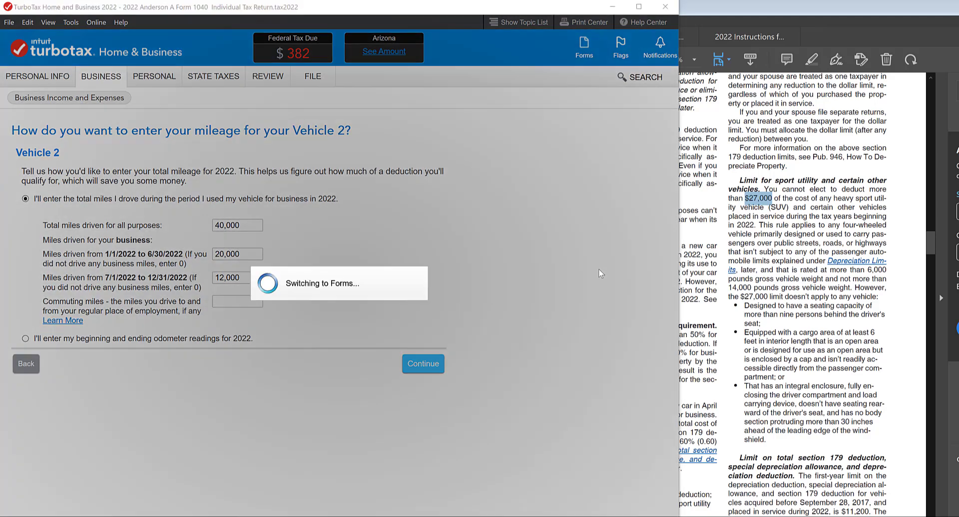